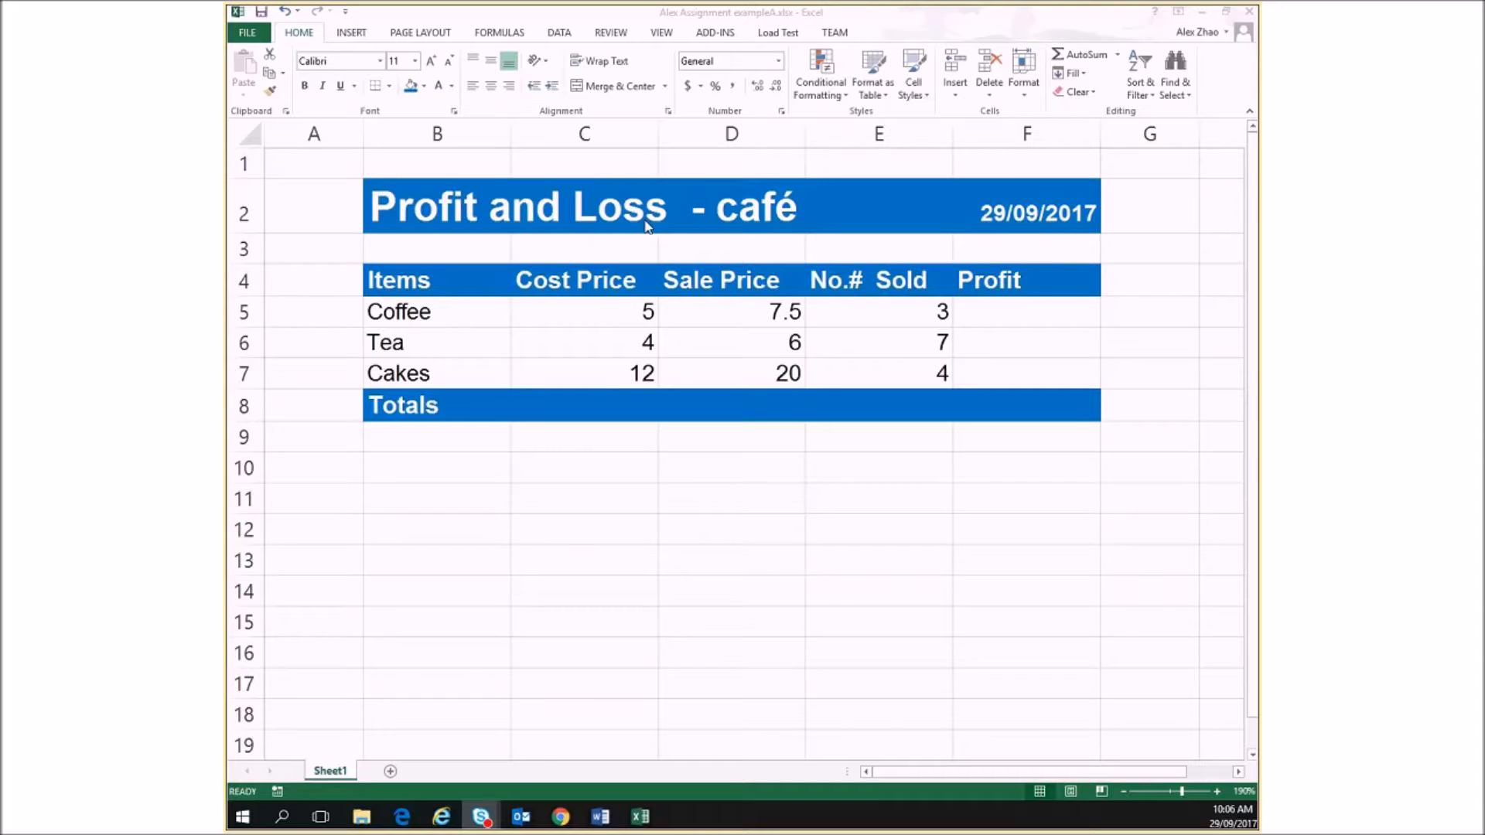
Save the profit and loss workbook under its existing file name
left_click(264, 14)
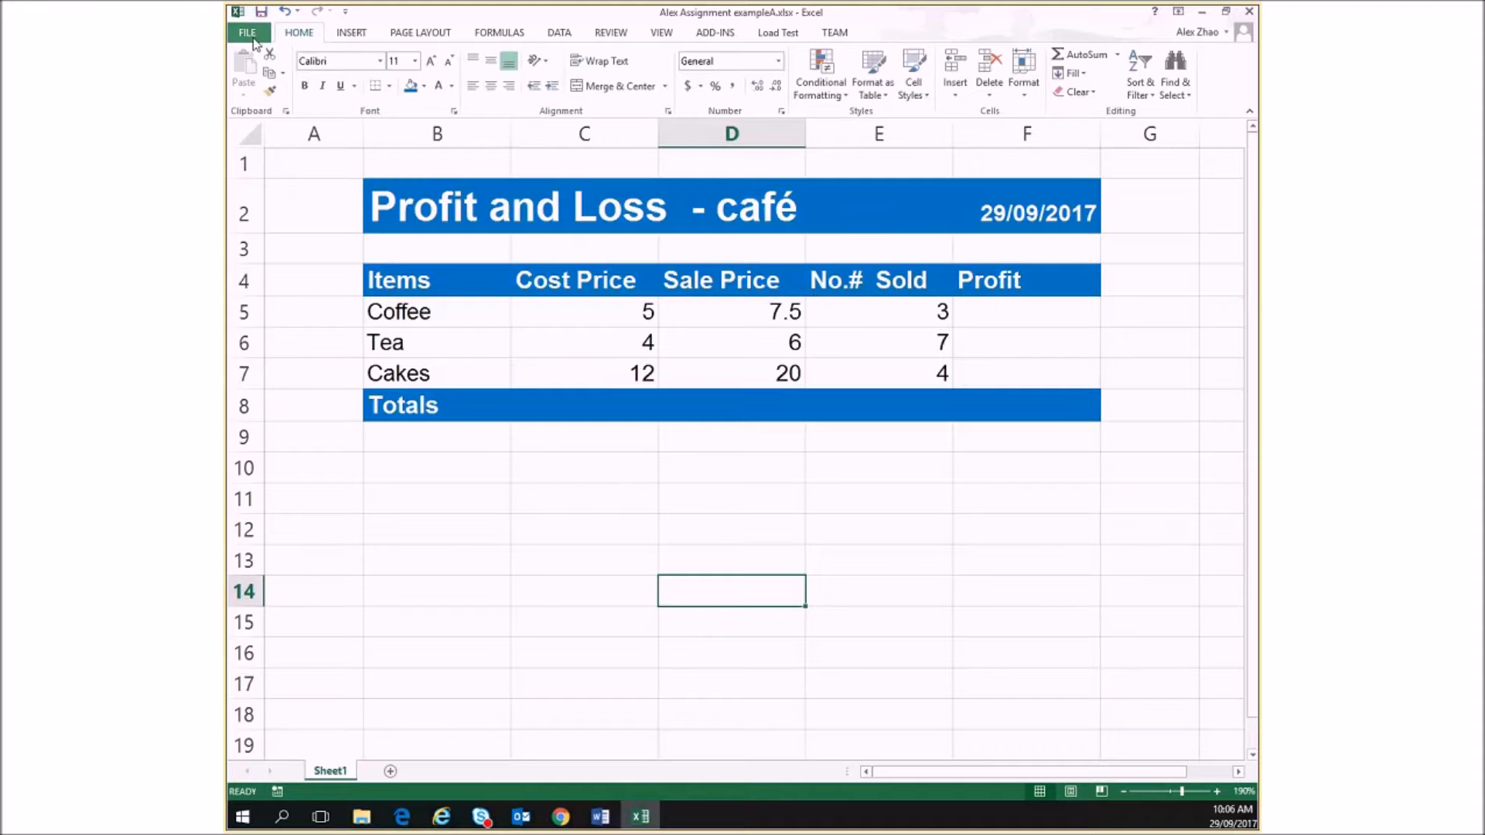
left_click(254, 35)
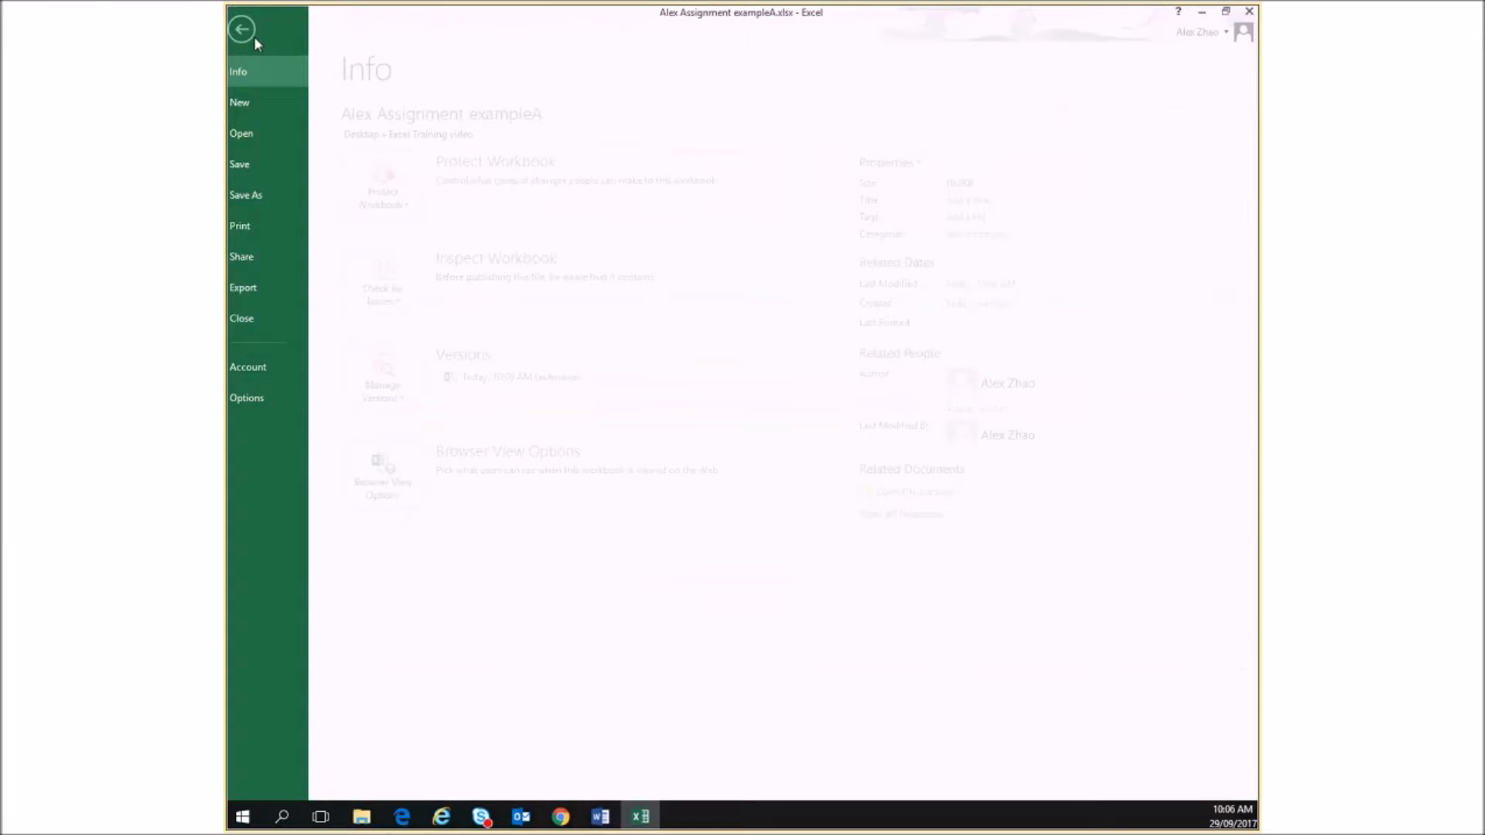
left_click(244, 169)
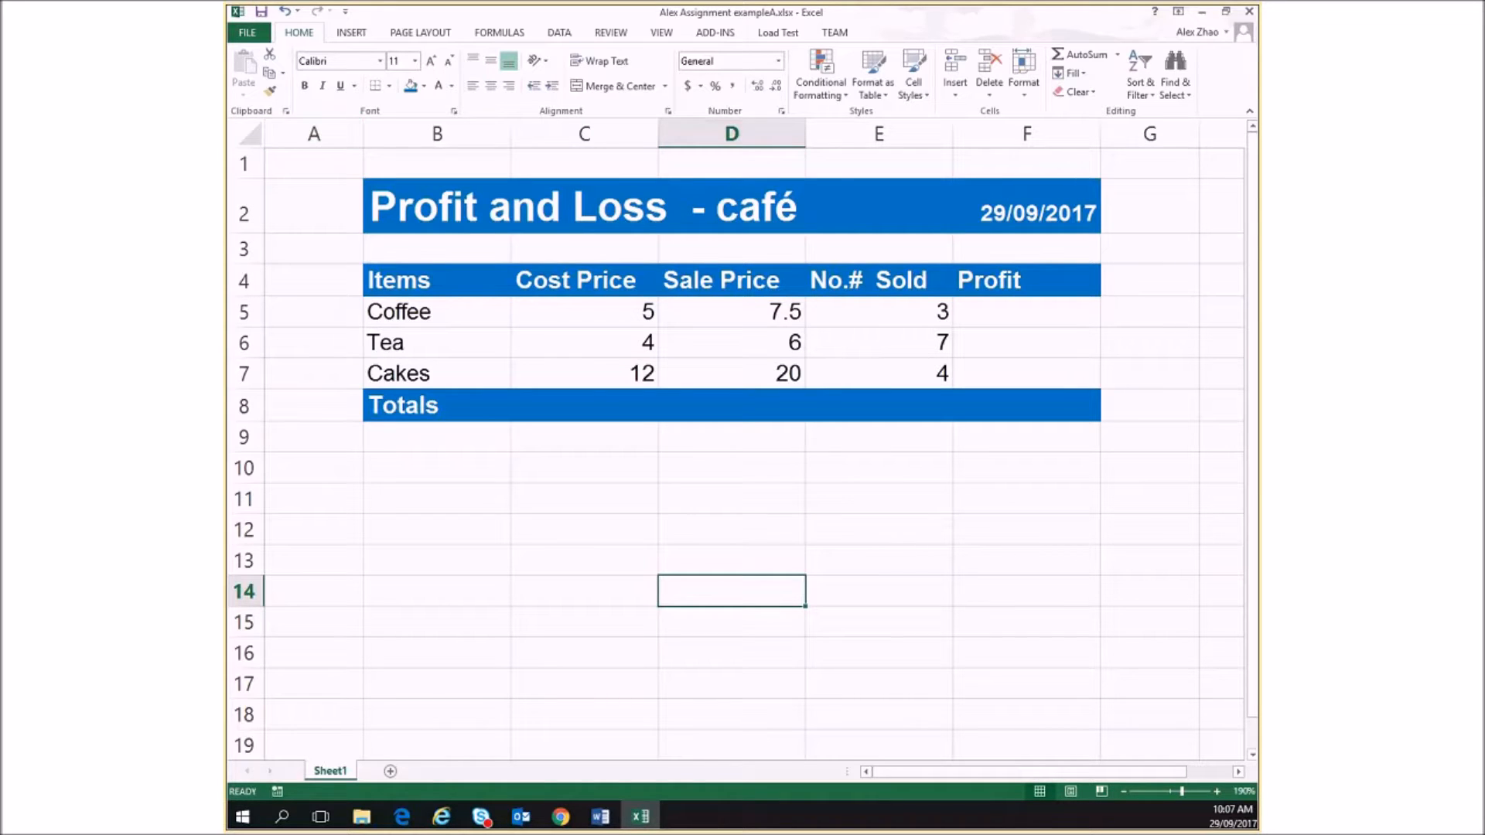
key("alt+Tab")
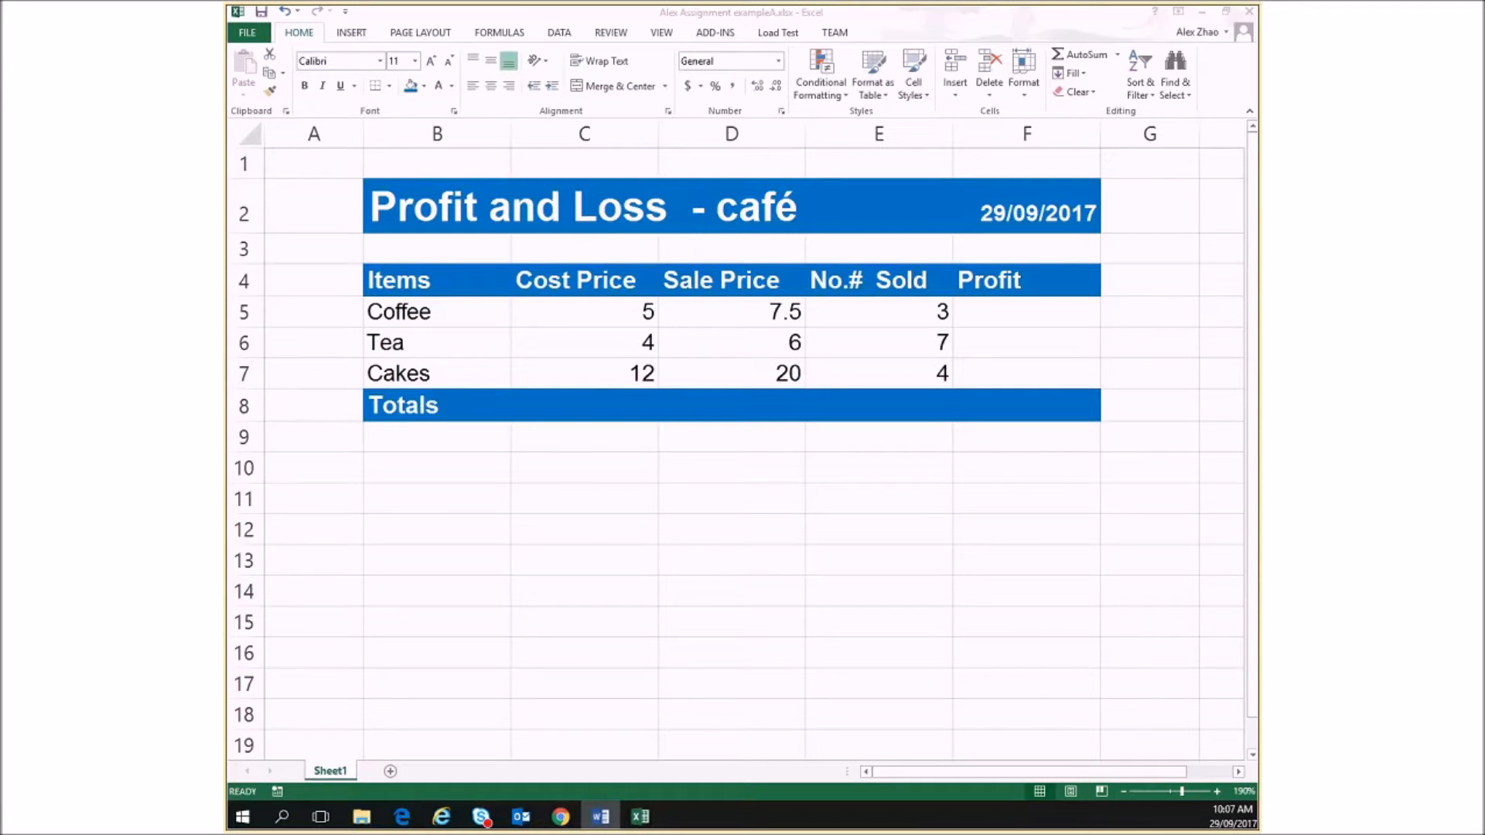
key("alt+Tab")
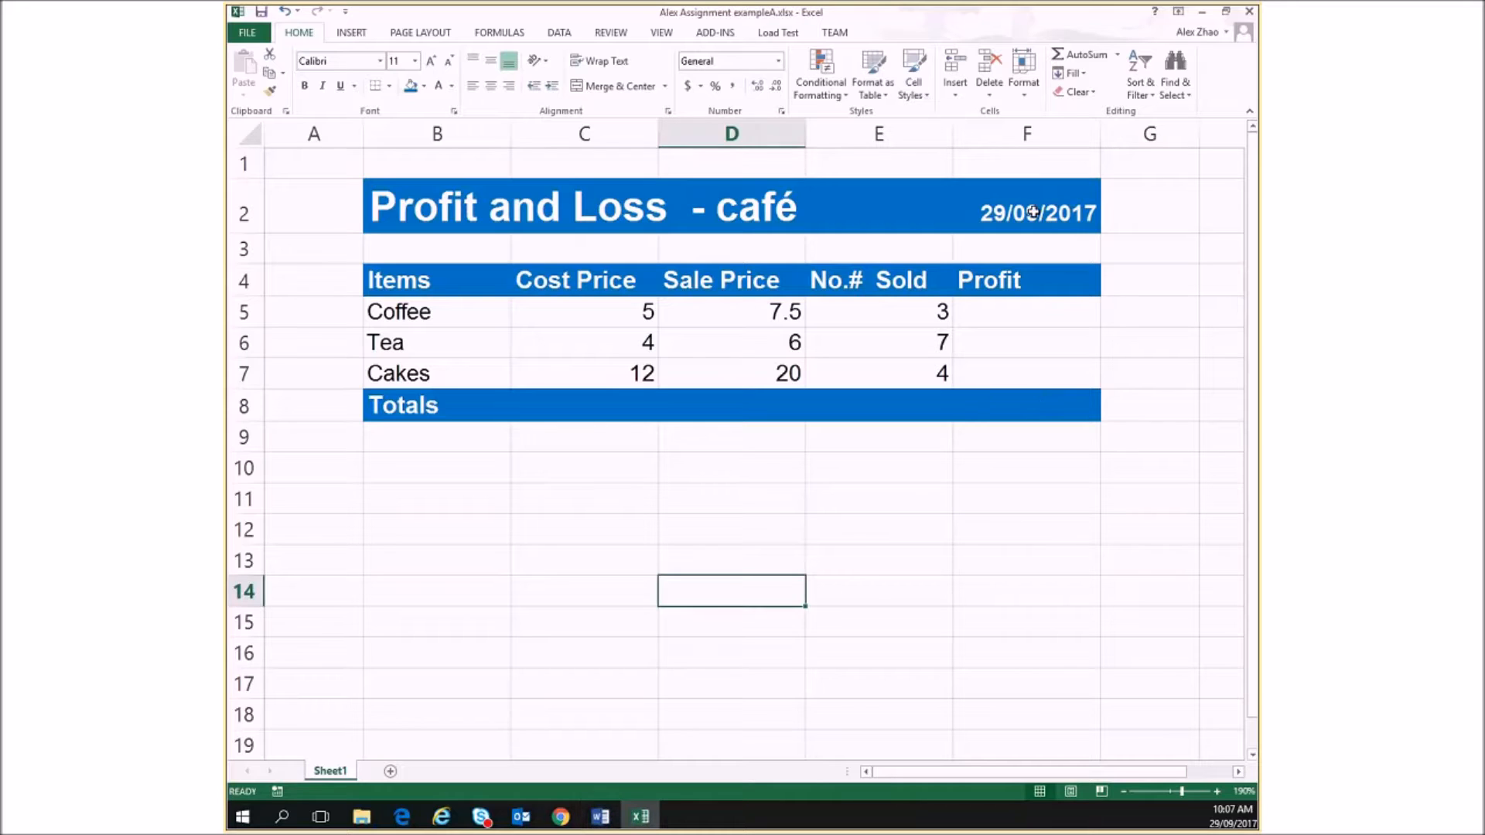
Format the date in cell F2 with the 14-March-2012 date type, keeping the English (Australia) locale
left_click(1033, 212)
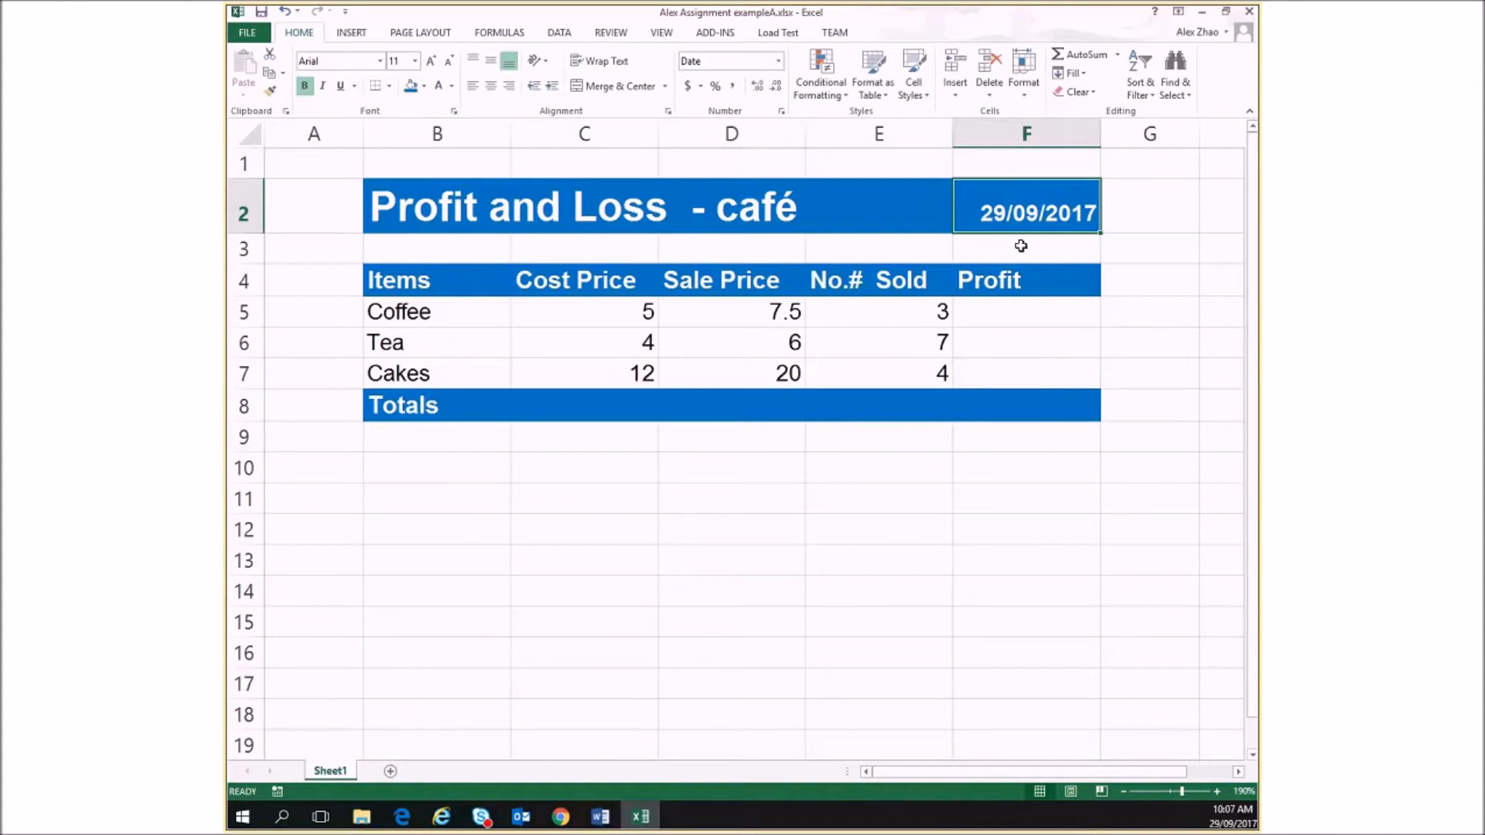
right_click(1007, 210)
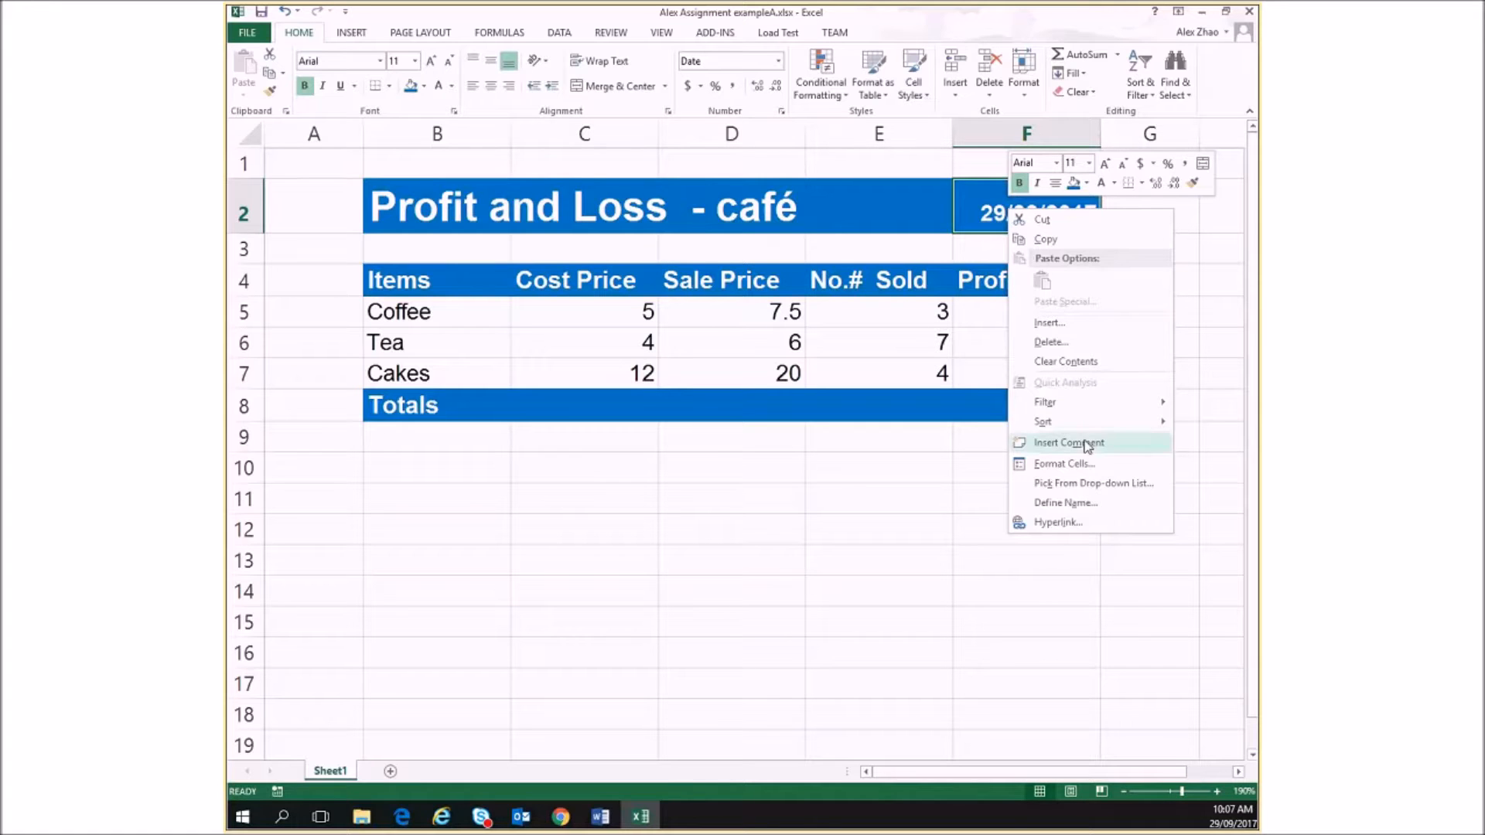
left_click(1089, 467)
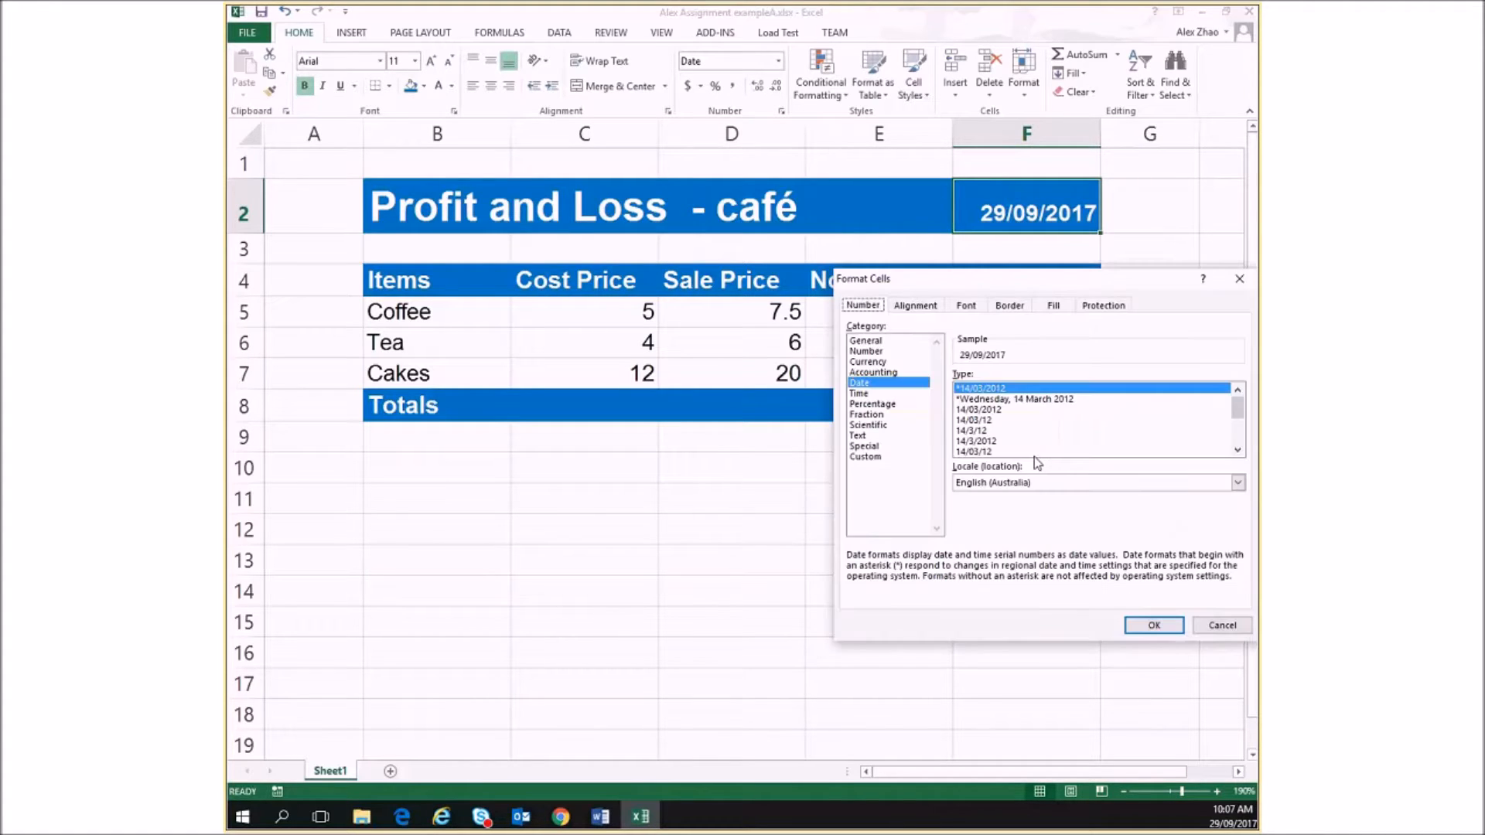
left_click_drag(1127, 280, 847, 275)
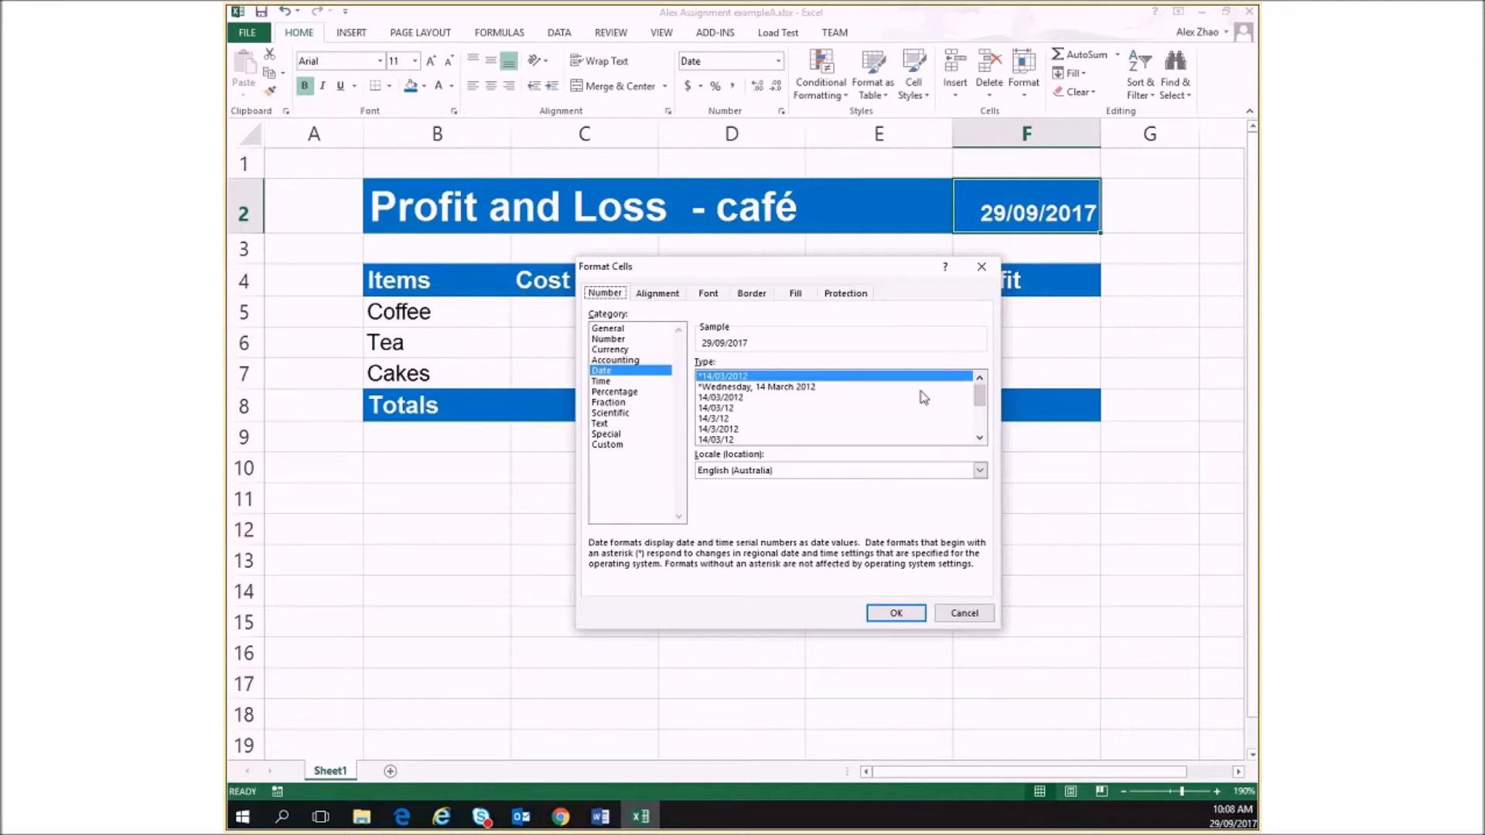
left_click(601, 375)
left_click_drag(981, 397, 990, 415)
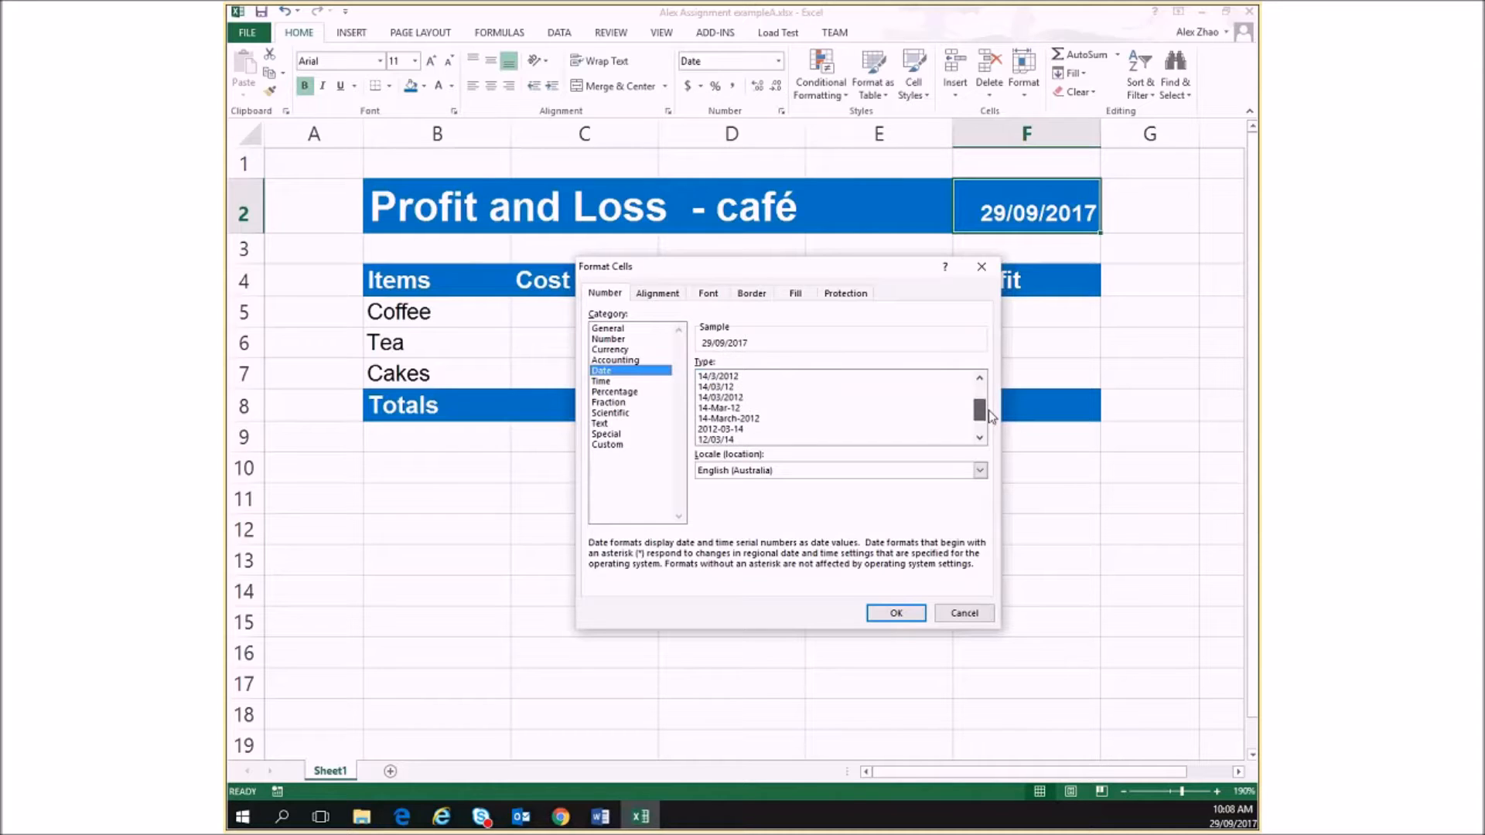
left_click(721, 420)
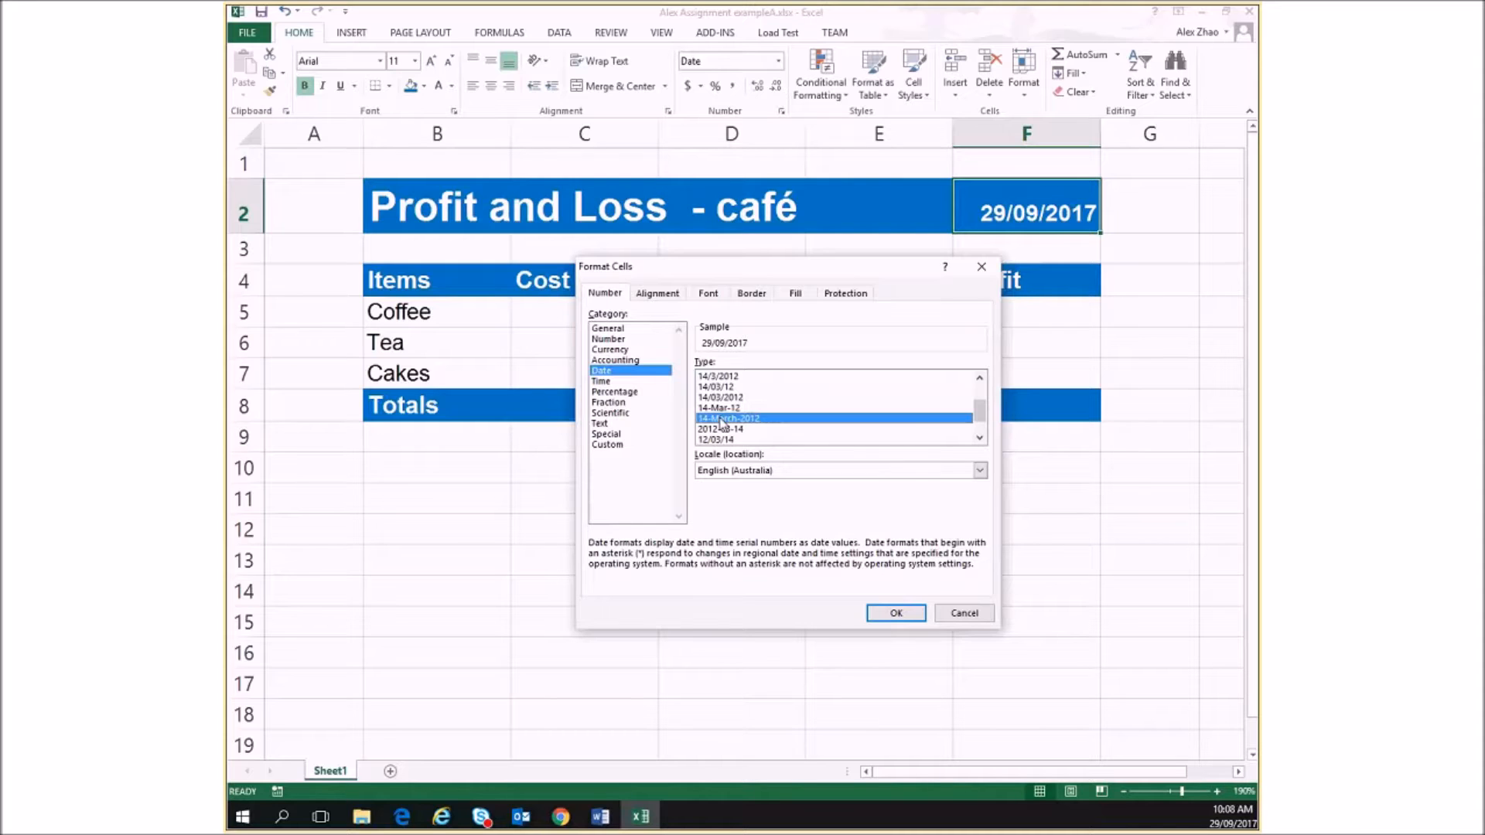
left_click(898, 613)
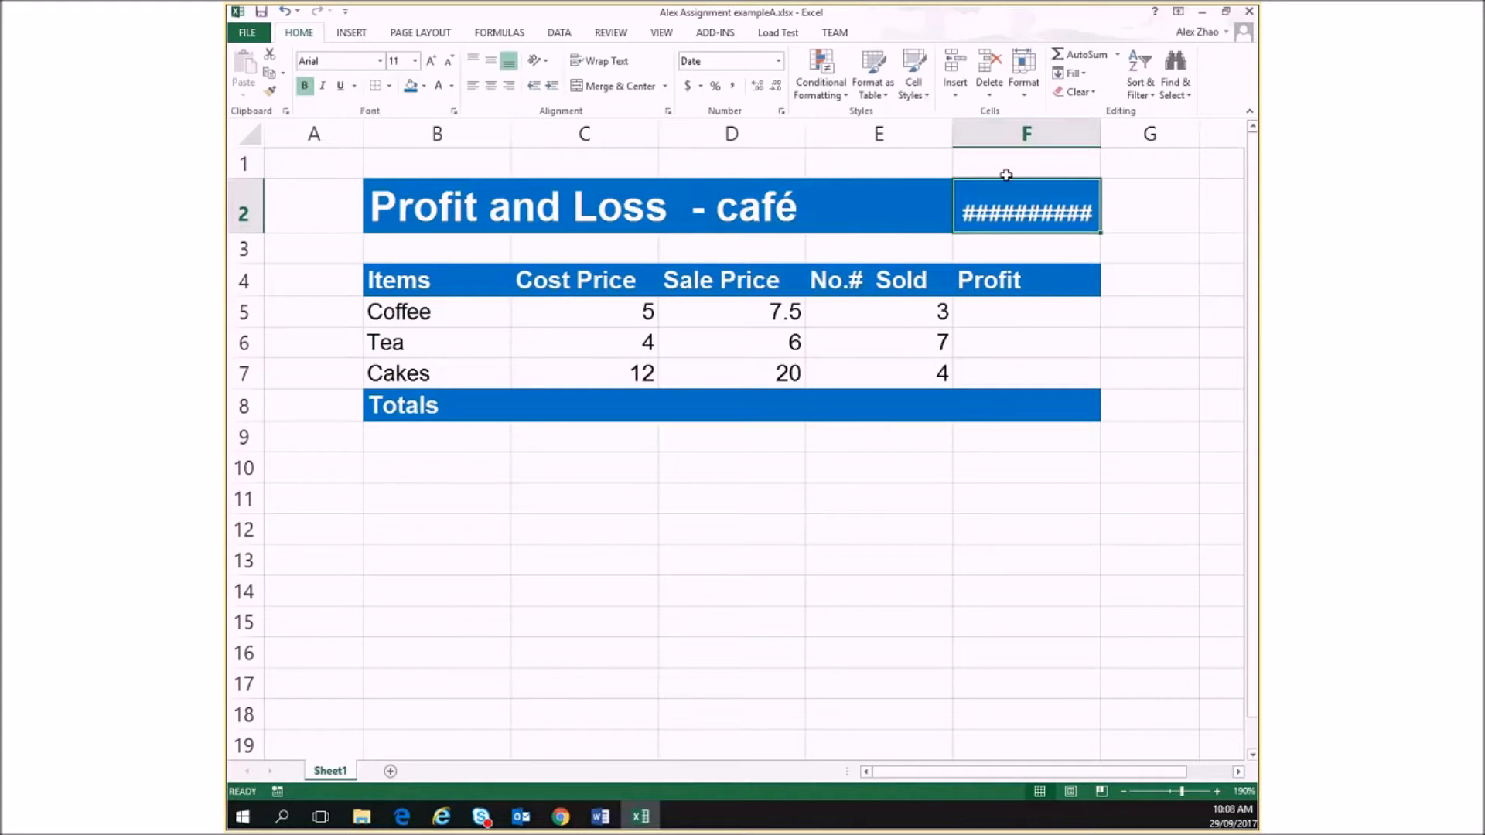
Autofit column F to the long date, undo and redo the width change, and undo it again
double_click(1101, 123)
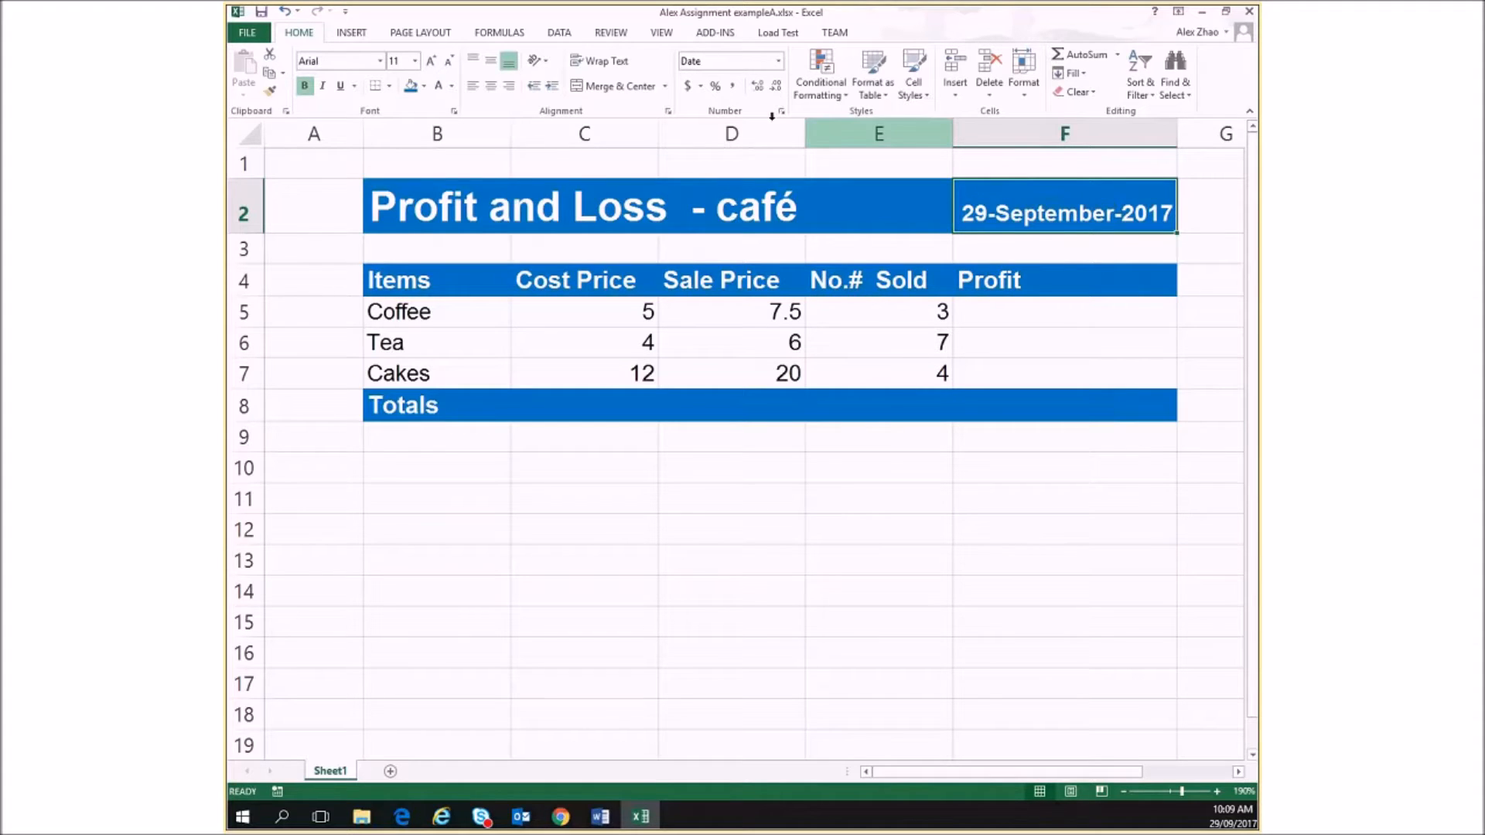
left_click(287, 15)
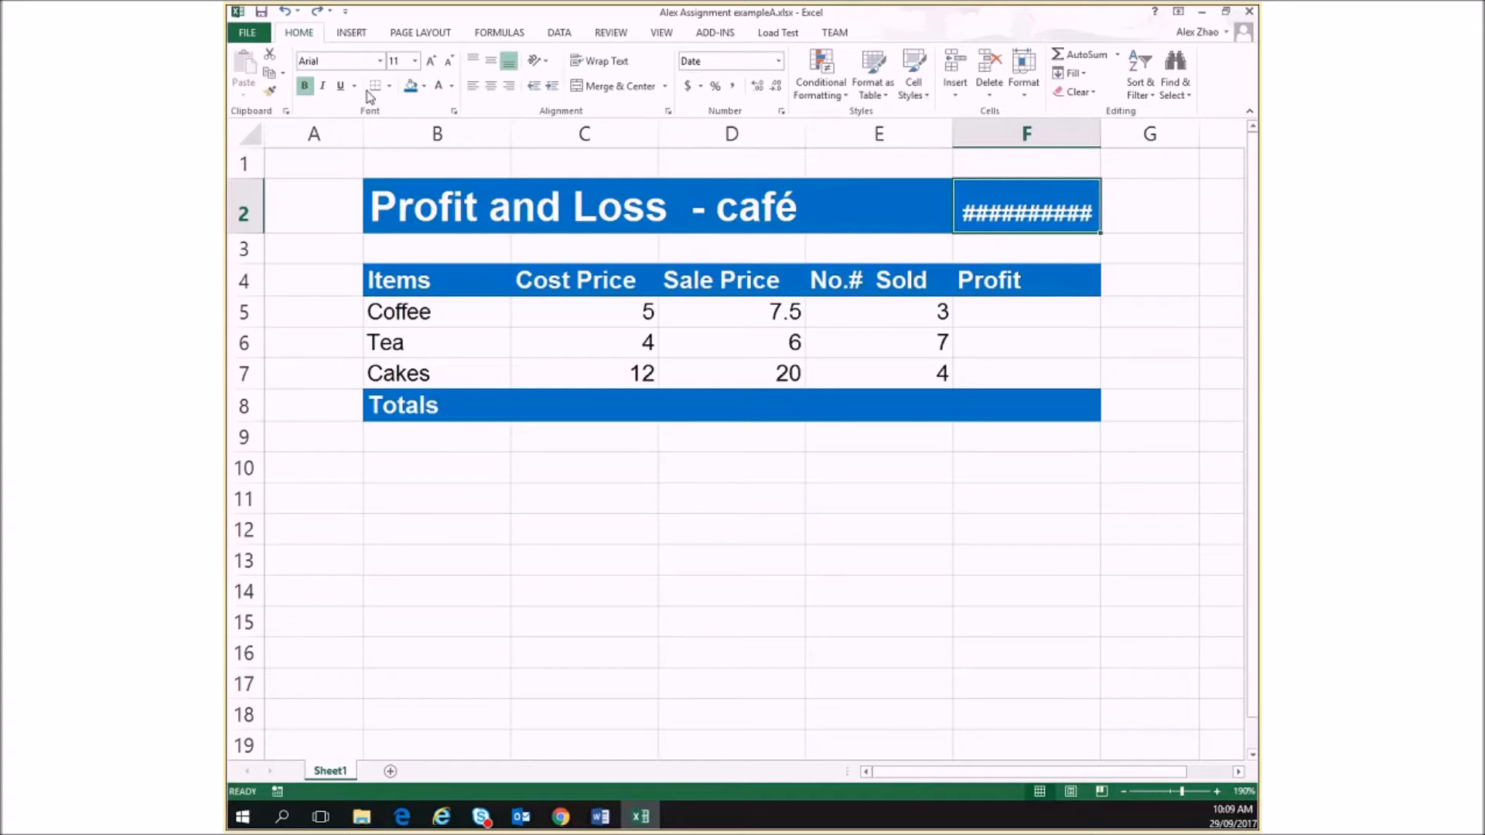
left_click(318, 11)
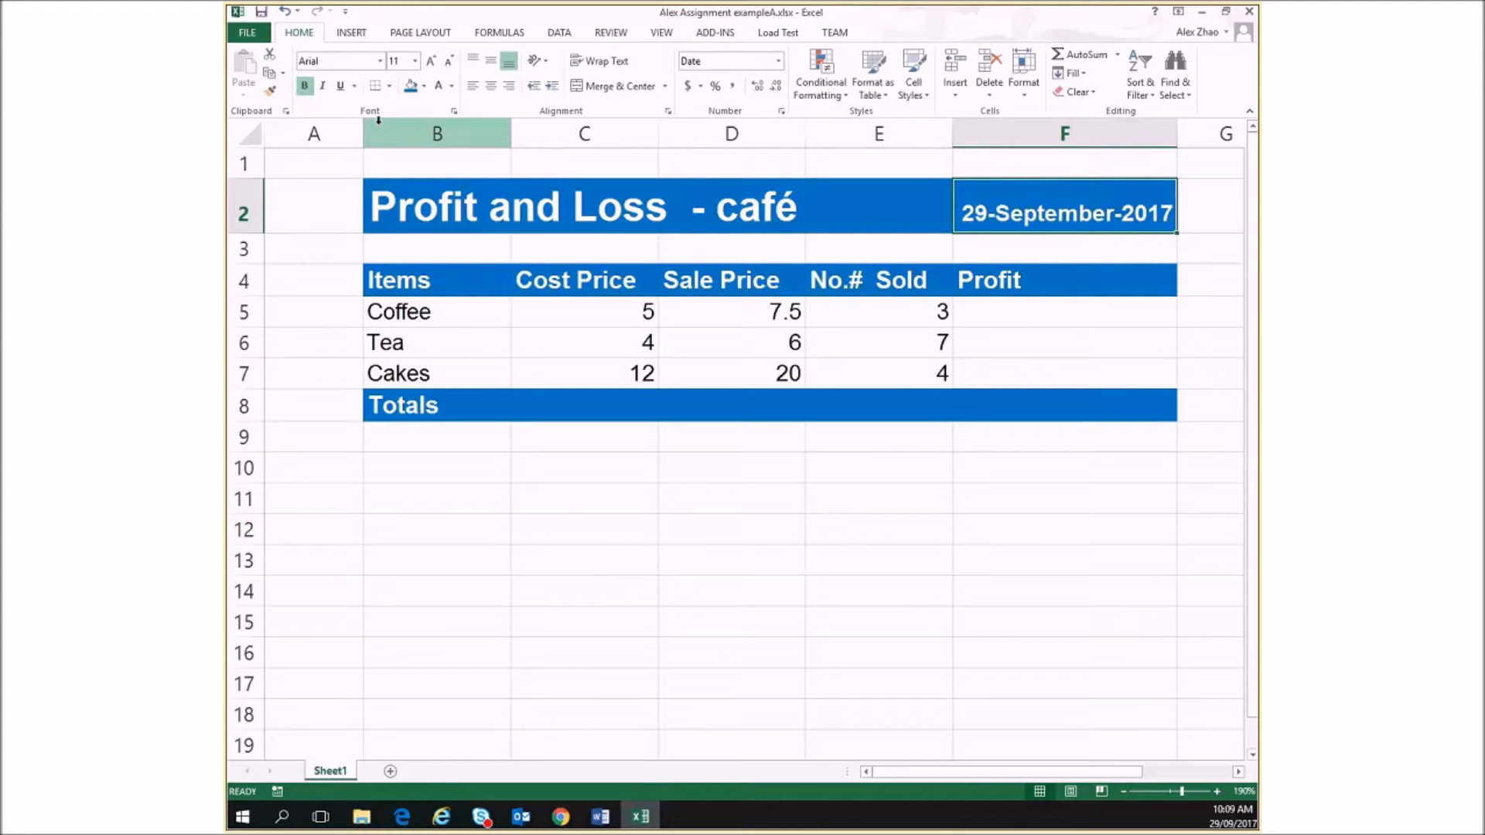
key("ctrl+z")
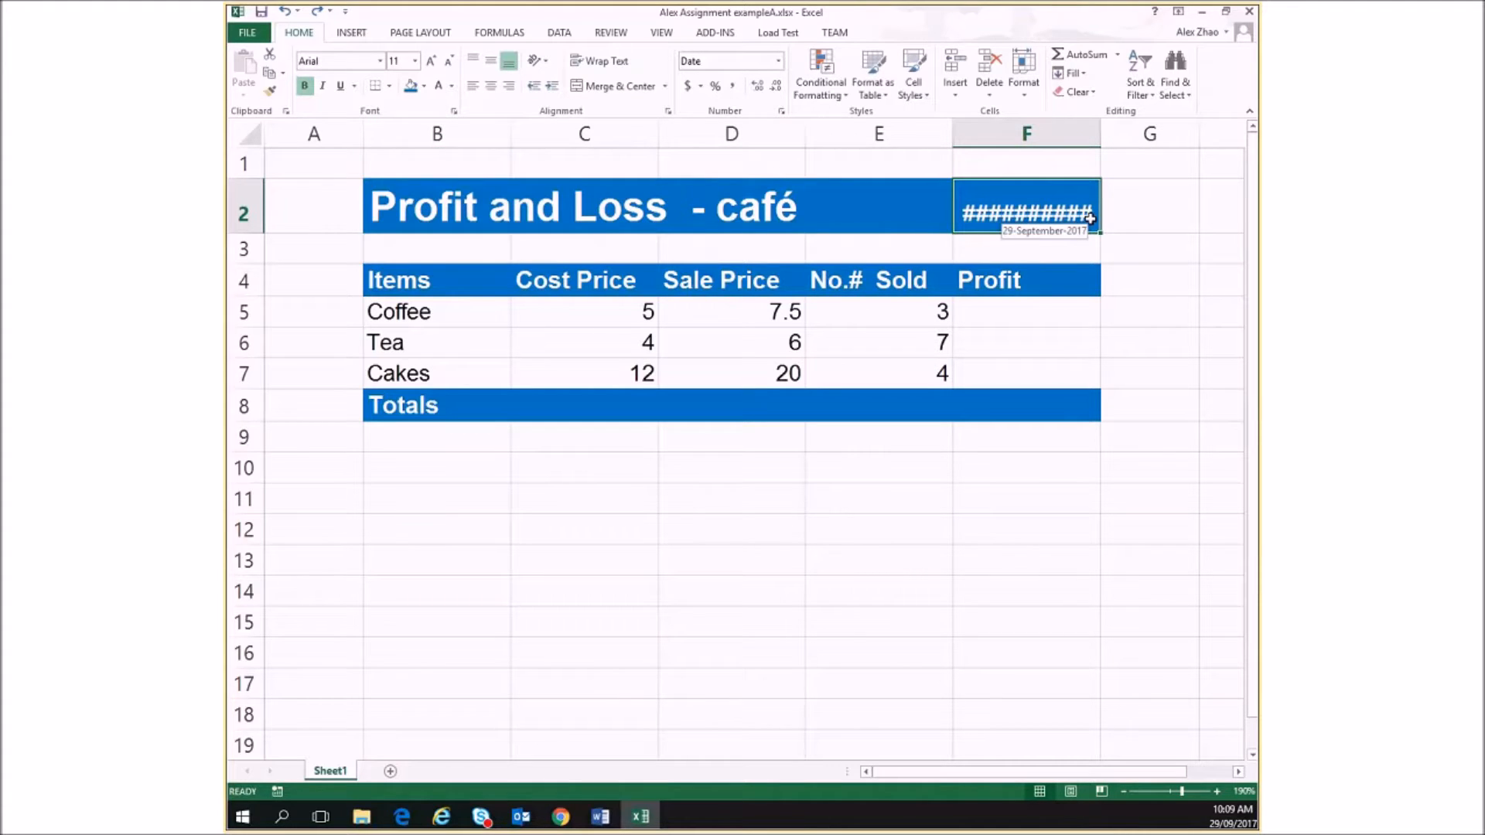
Set the date format of cell F2 to the short *14/03/2012 type
right_click(1028, 202)
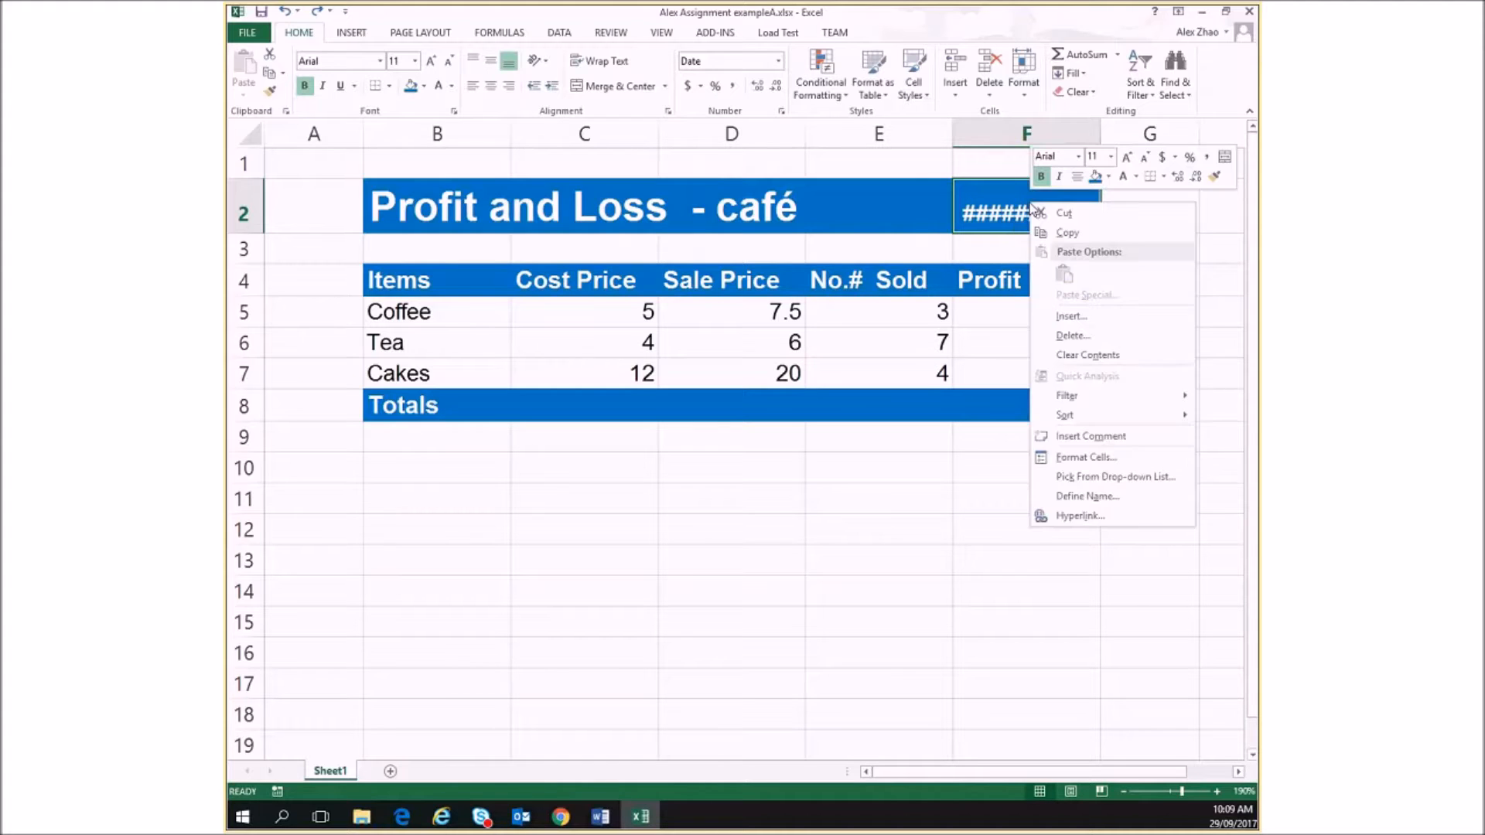
left_click(1075, 458)
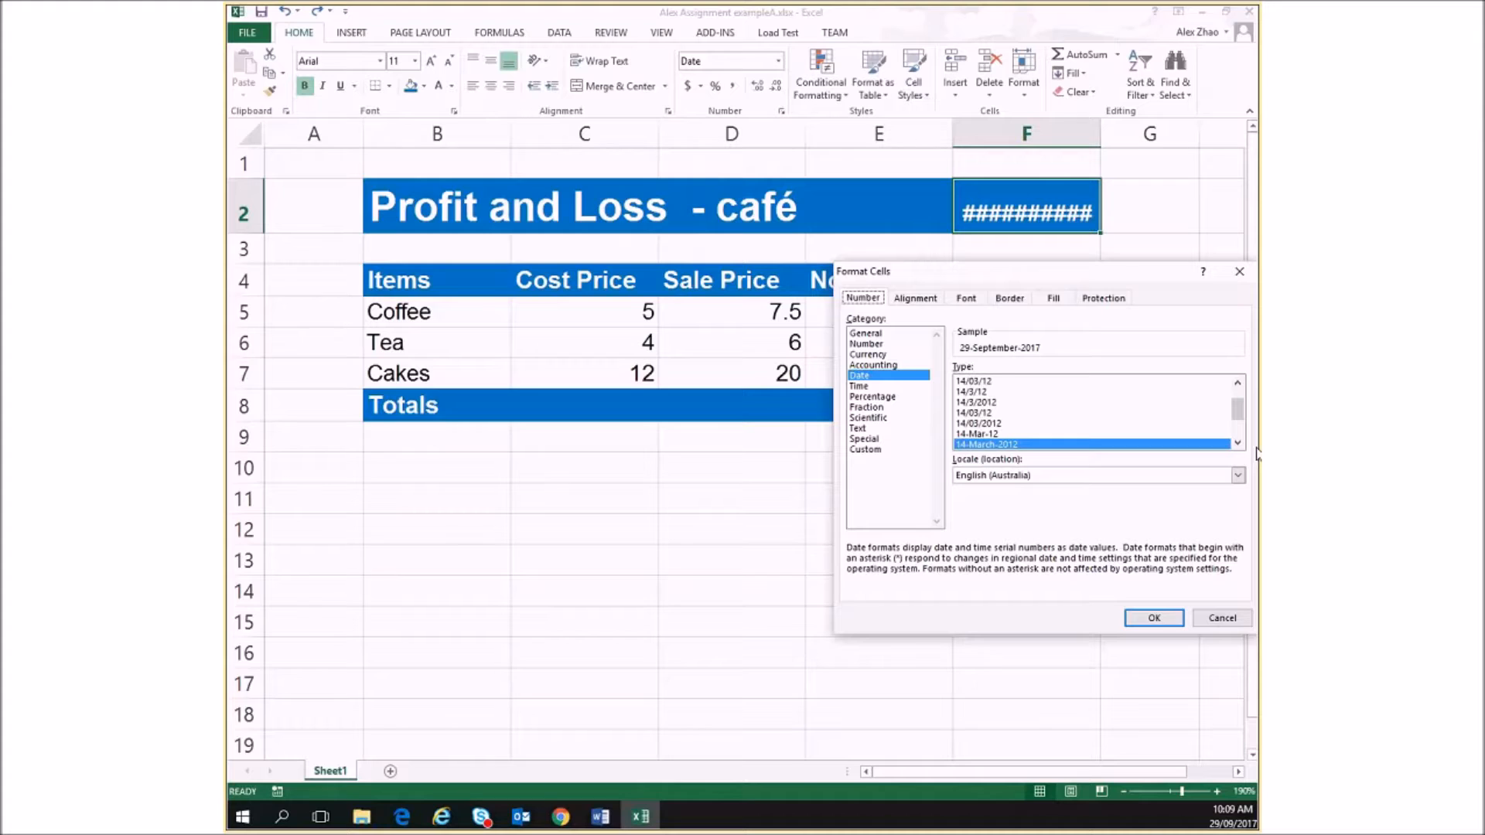
left_click_drag(1238, 411, 1239, 399)
left_click(991, 381)
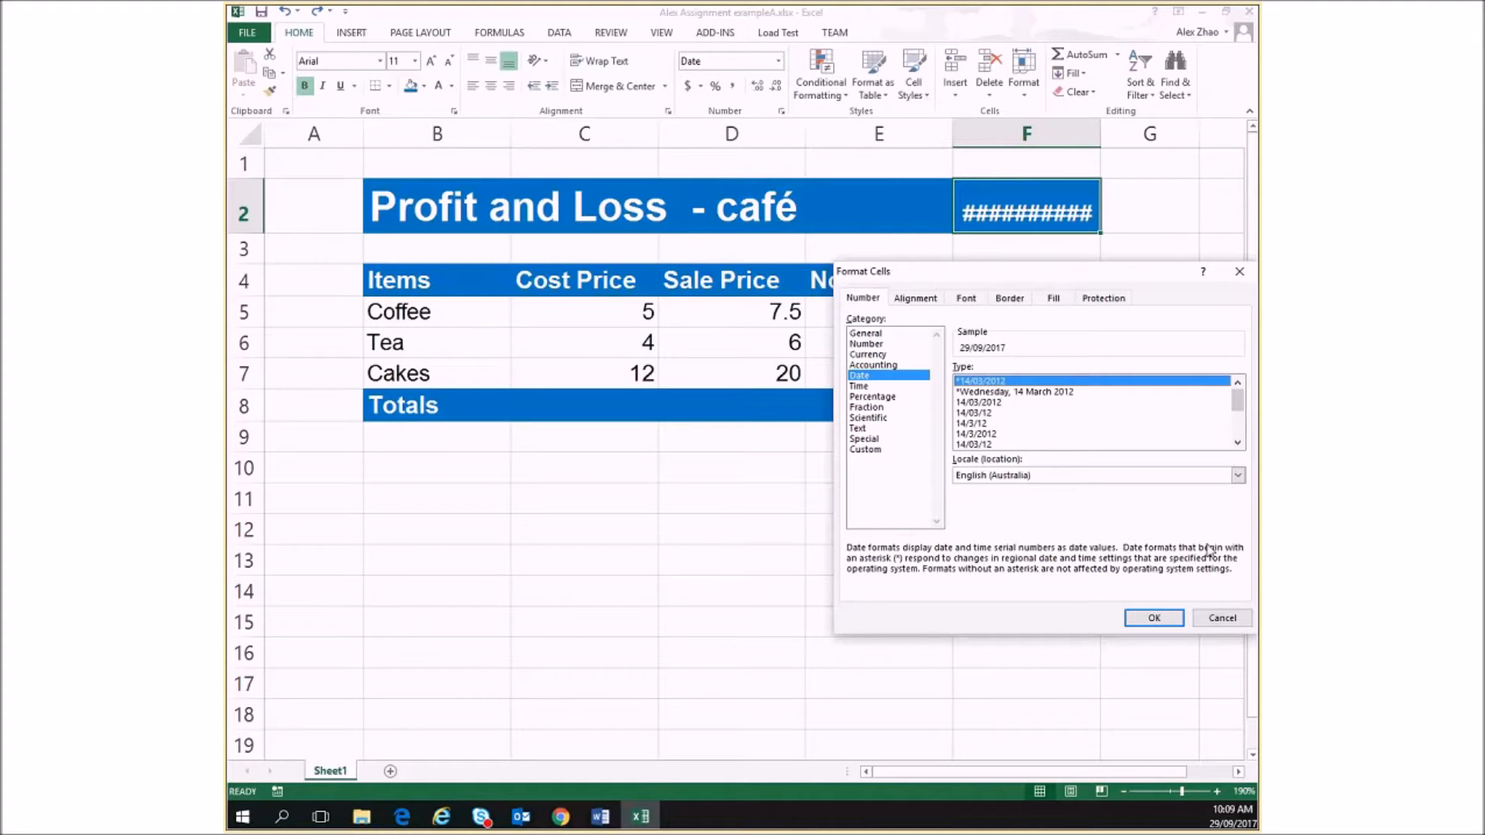
left_click(1154, 617)
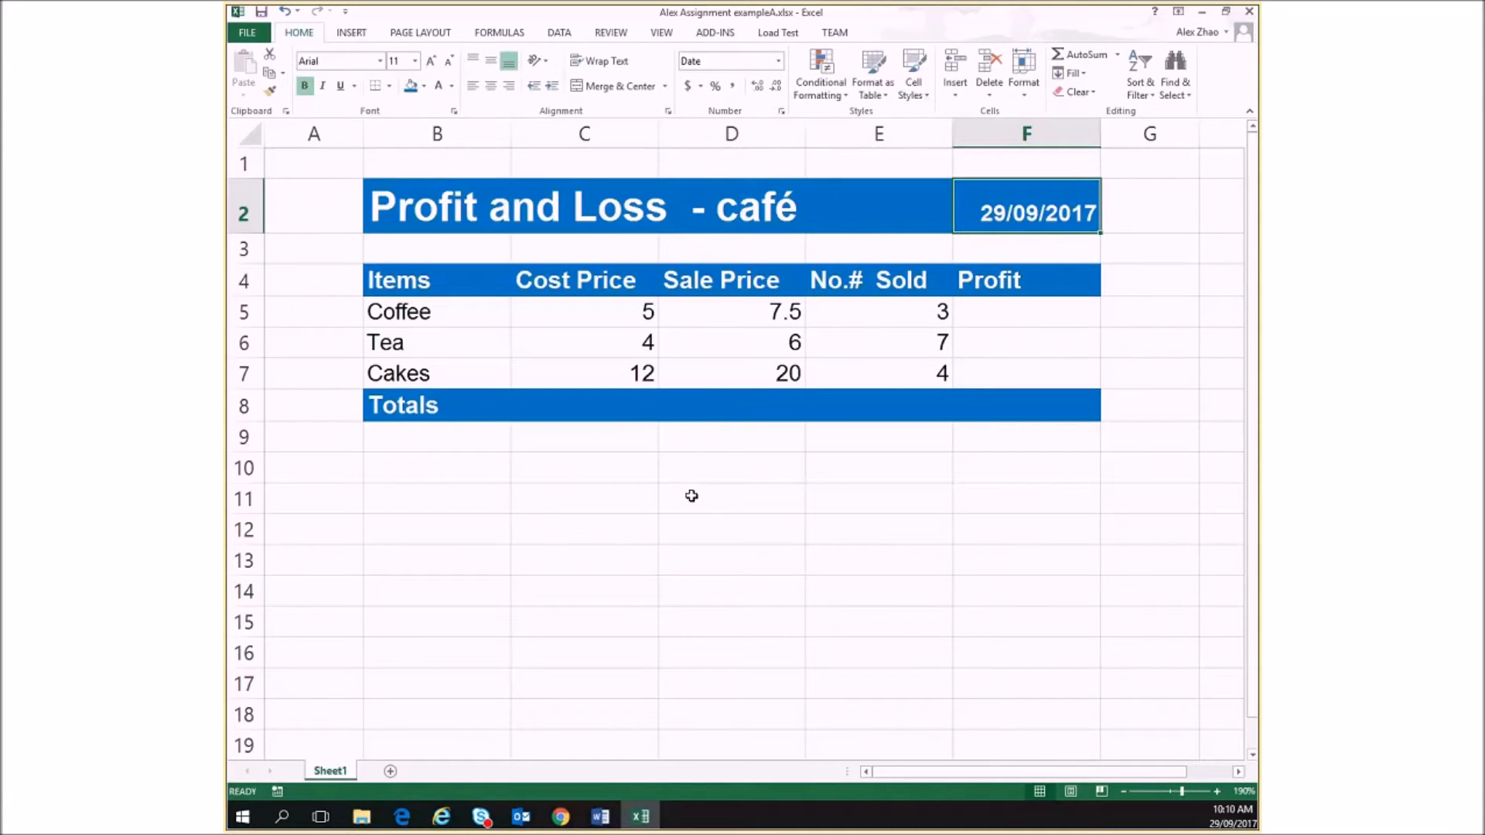
Format cells C5:F8 as Currency with two decimal places and the $ symbol
left_click_drag(585, 318, 1029, 431)
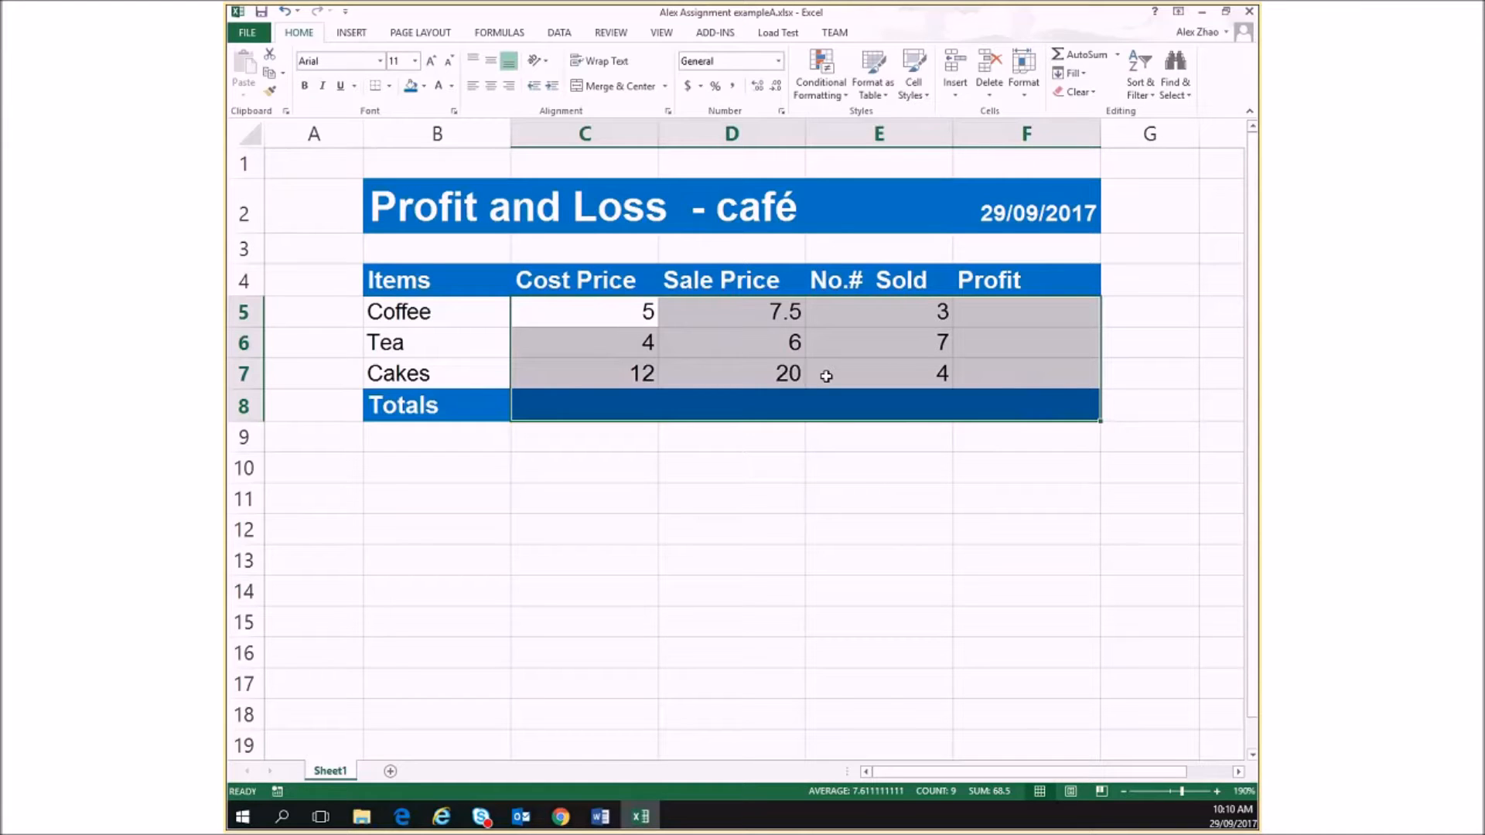
right_click(926, 382)
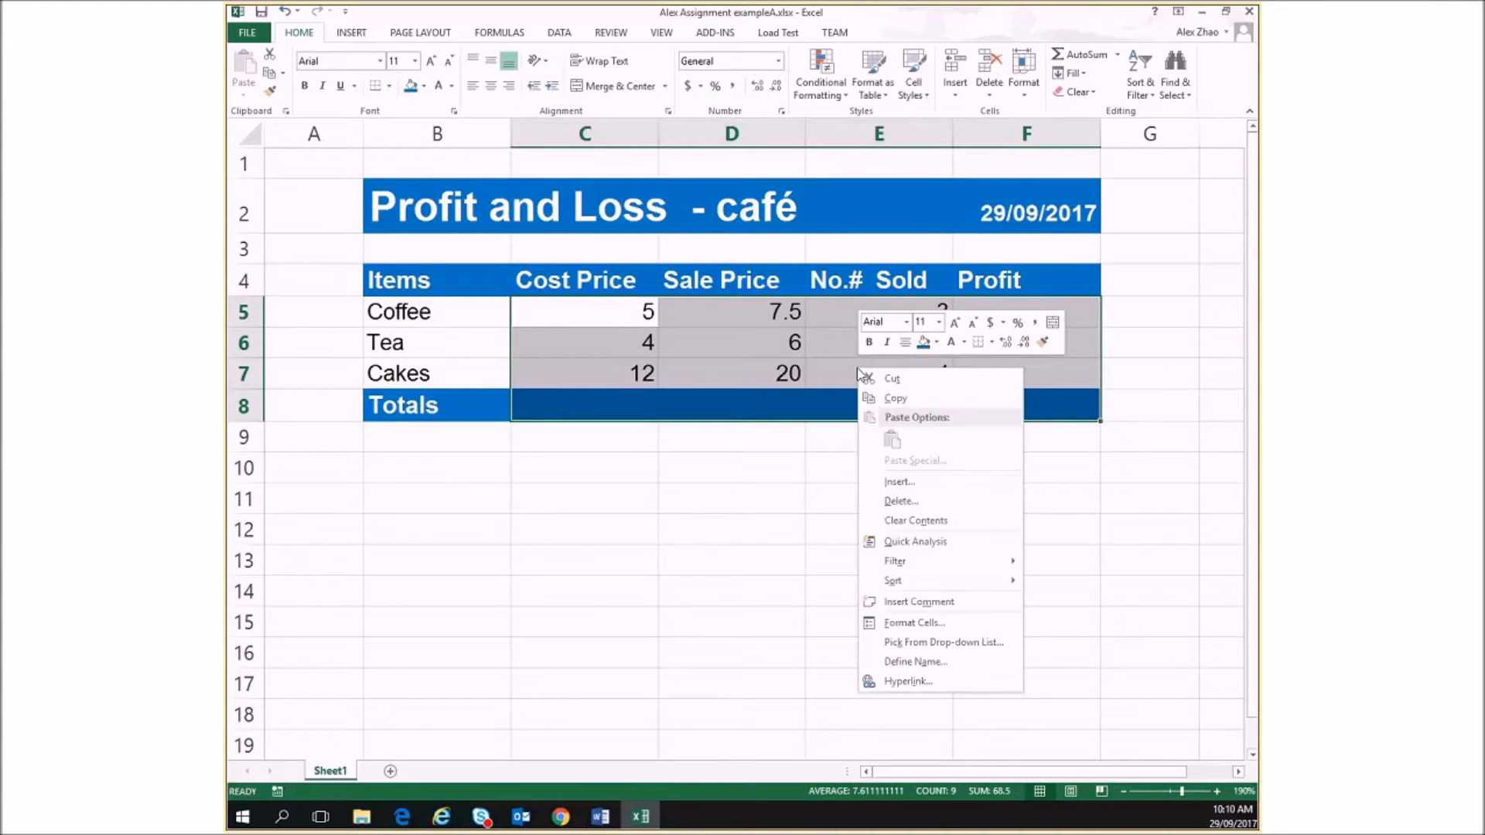
left_click(951, 624)
left_click_drag(936, 438, 671, 171)
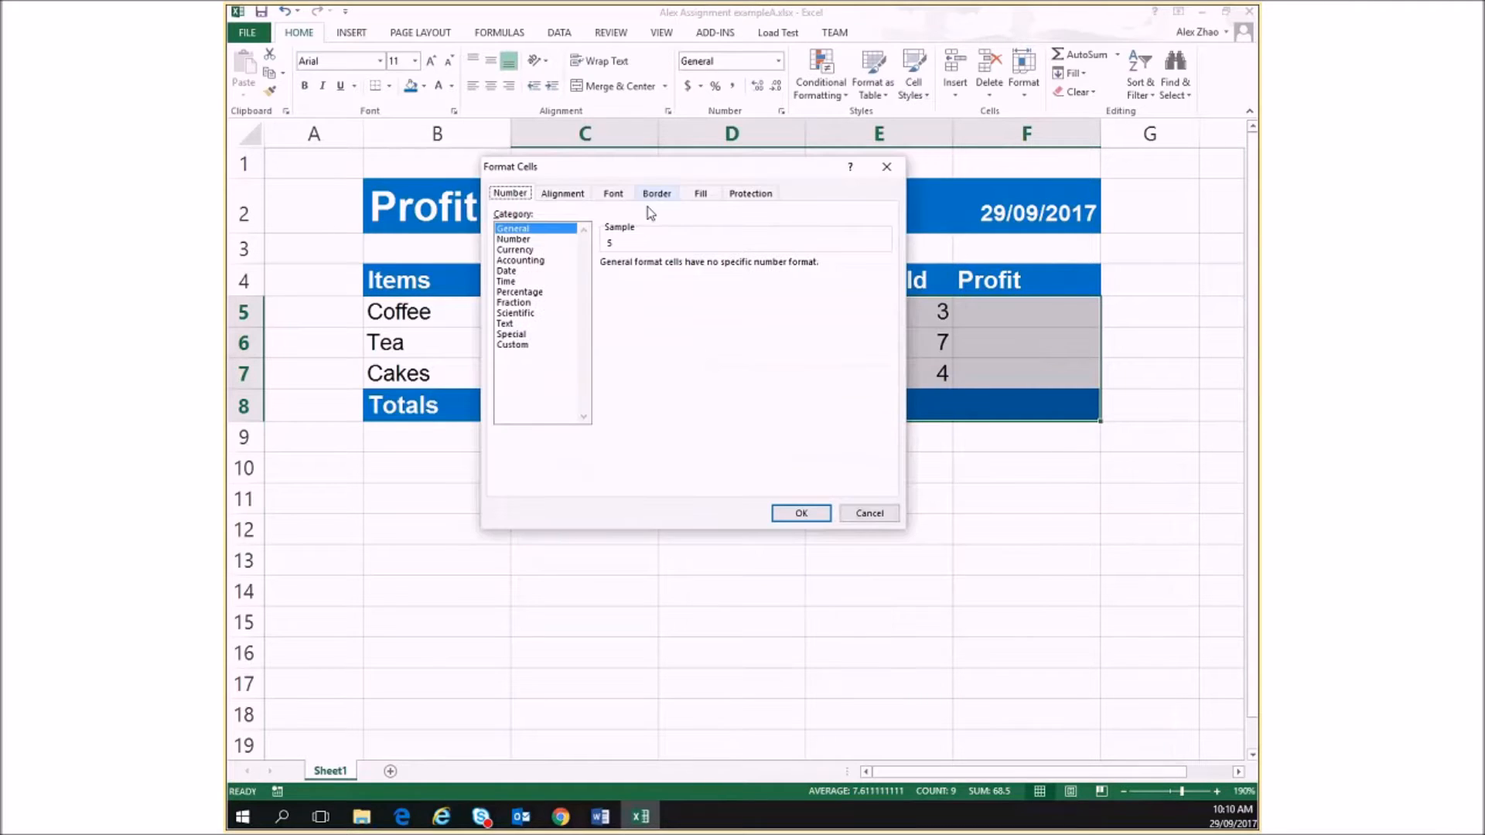
left_click(516, 250)
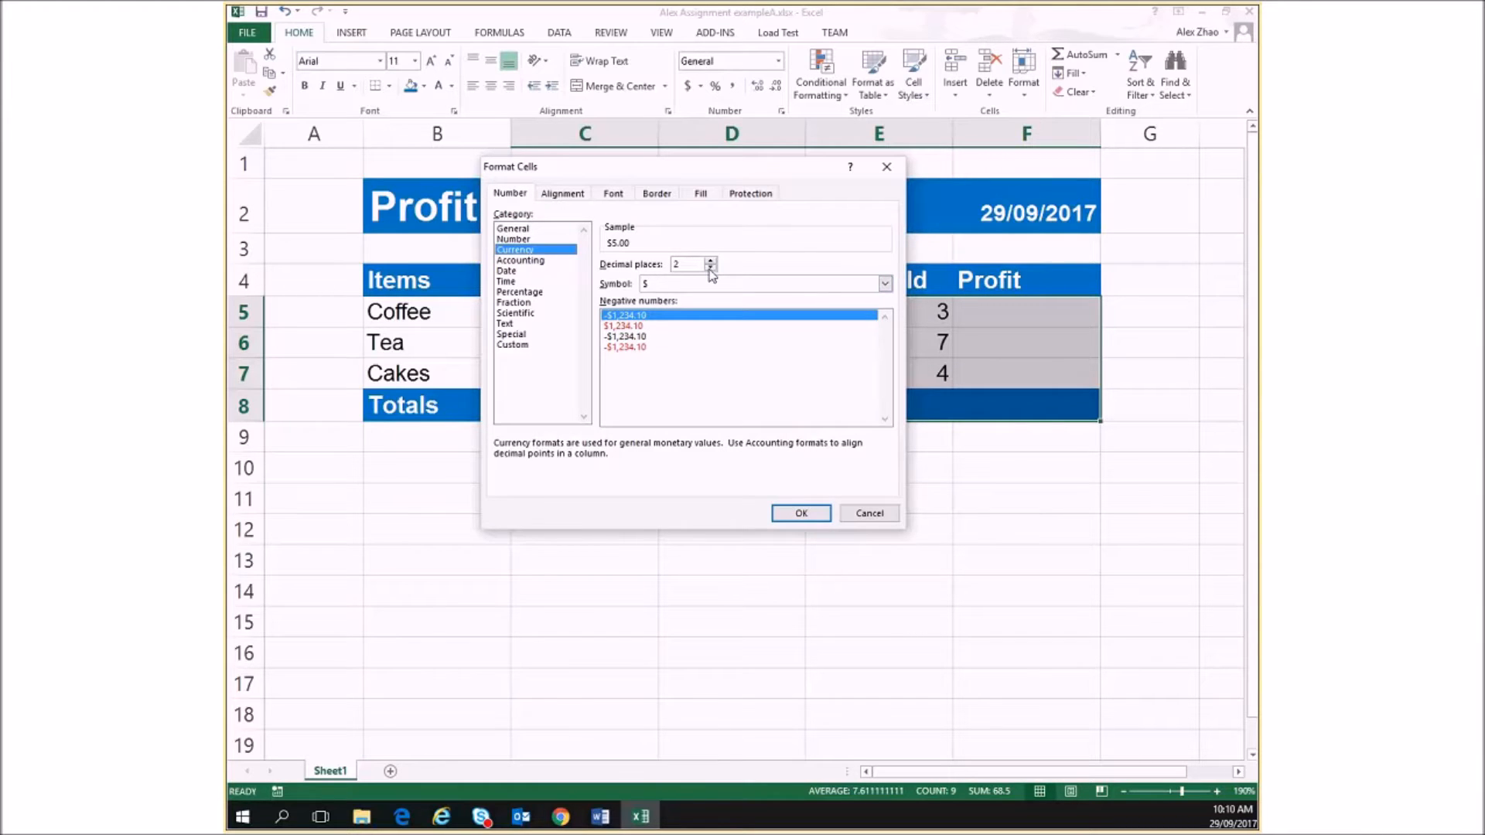
left_click(799, 515)
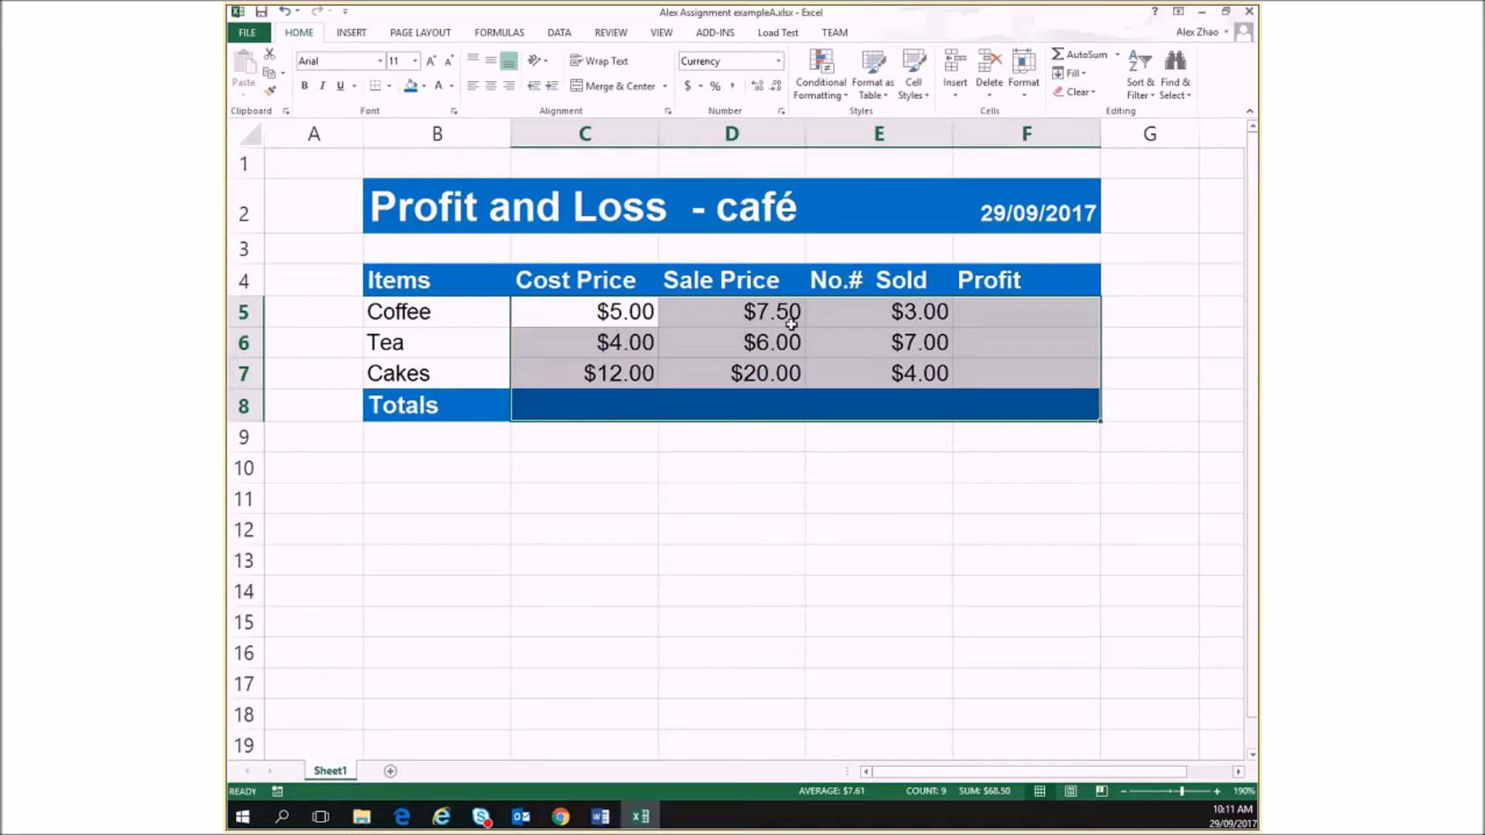
Inspect the decimal places setting in the number format of C5:F8, cancel the dialog and deselect the range
right_click(720, 326)
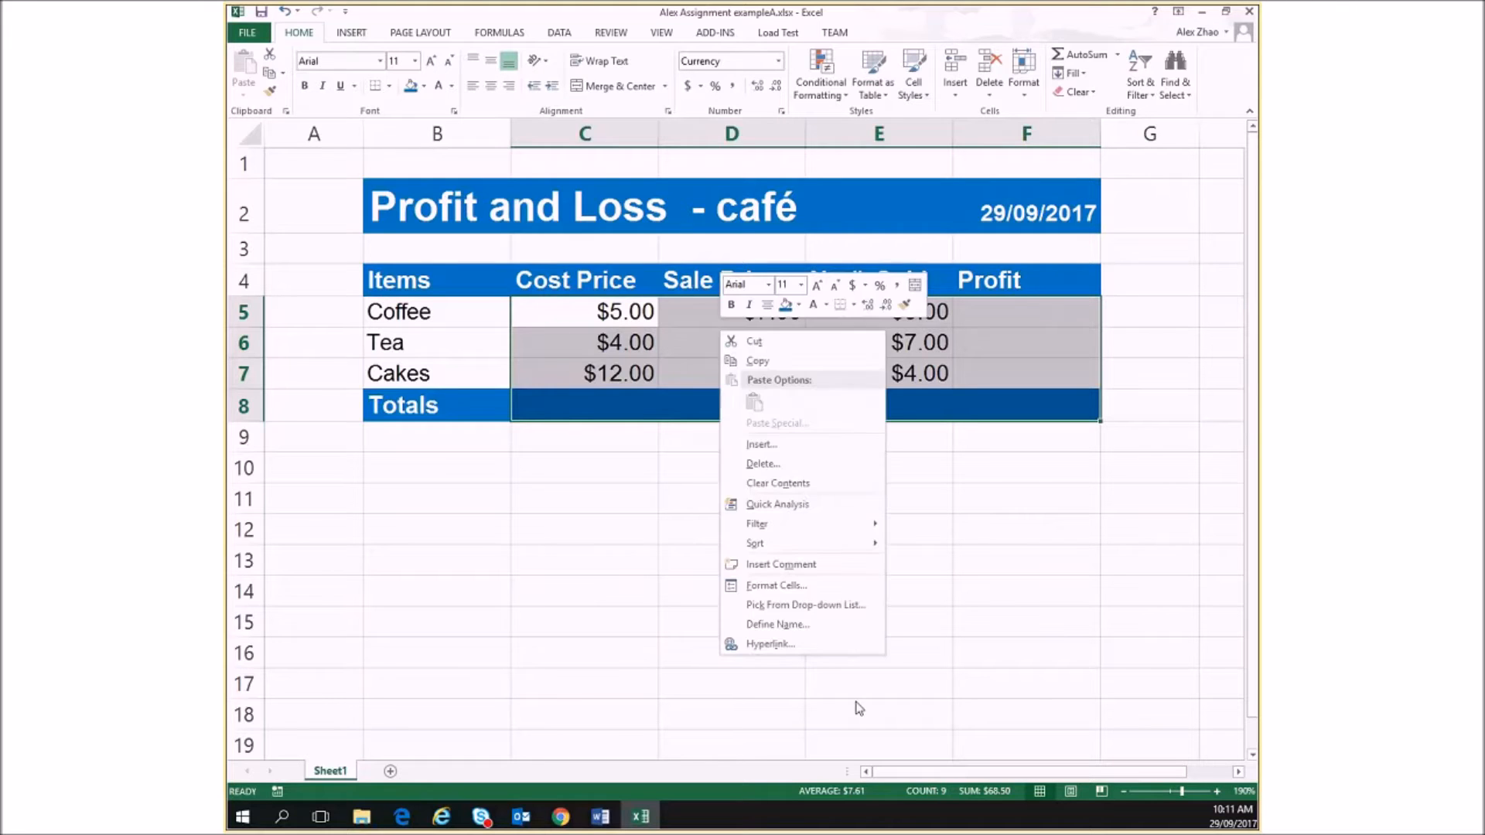
left_click(811, 582)
left_click_drag(825, 401, 722, 295)
left_click(703, 389)
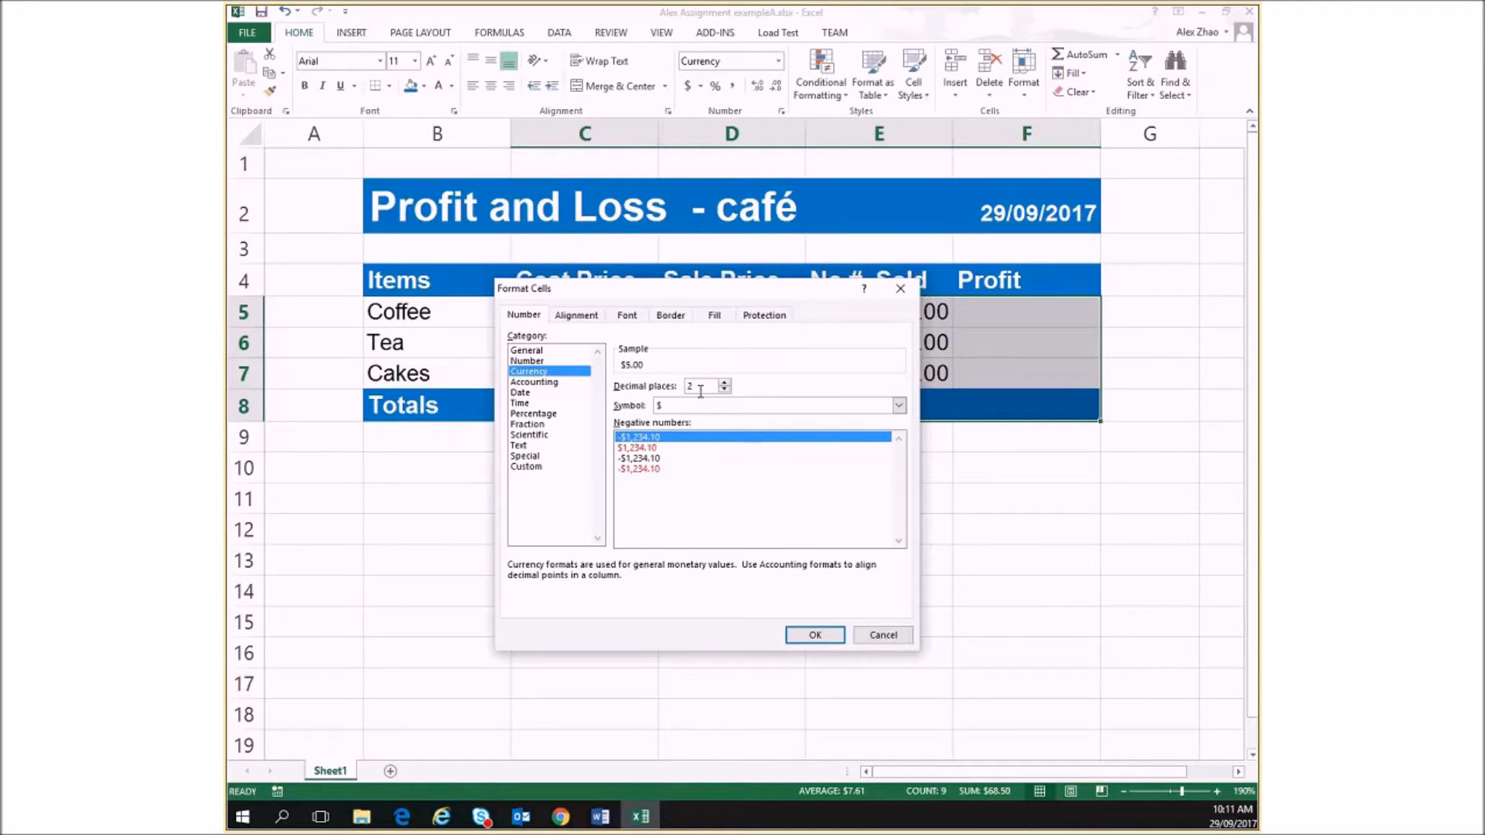
left_click_drag(705, 389, 677, 389)
left_click(898, 639)
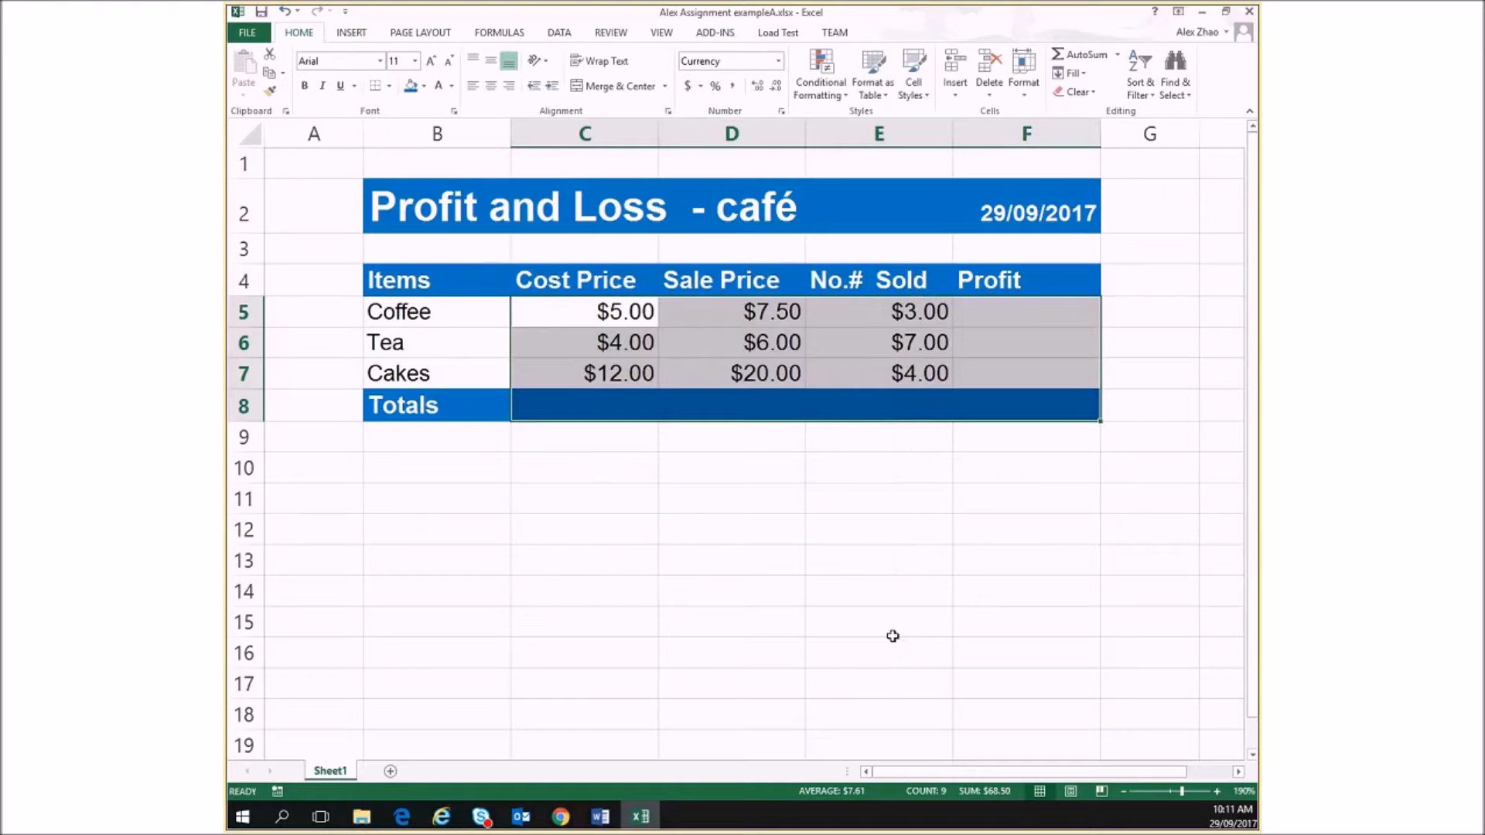
left_click(797, 564)
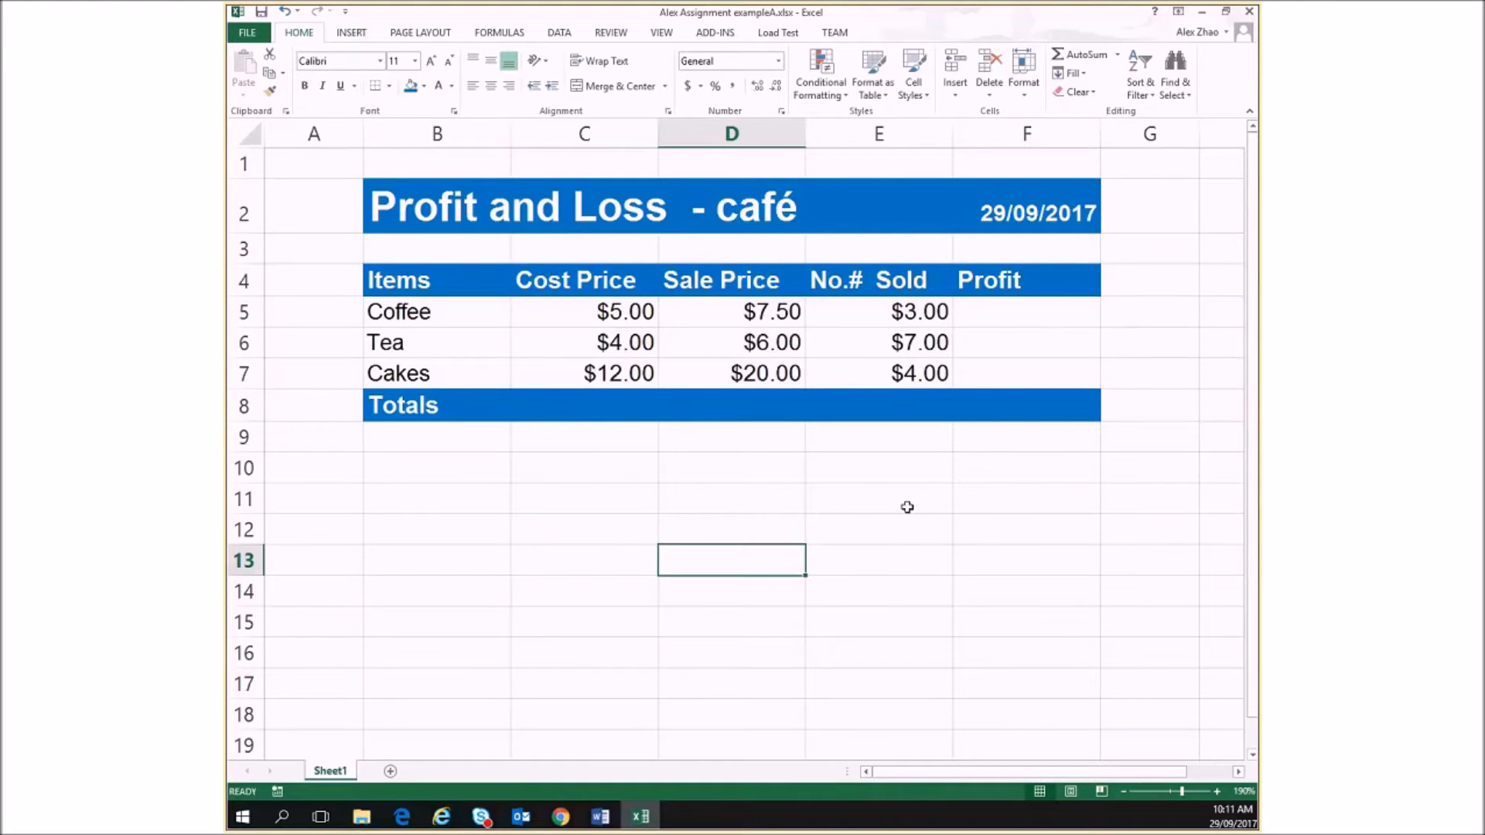
Format the No.# Sold values in E5:E7 as Number with 0 decimal places and the 1000 separator on
left_click(972, 314)
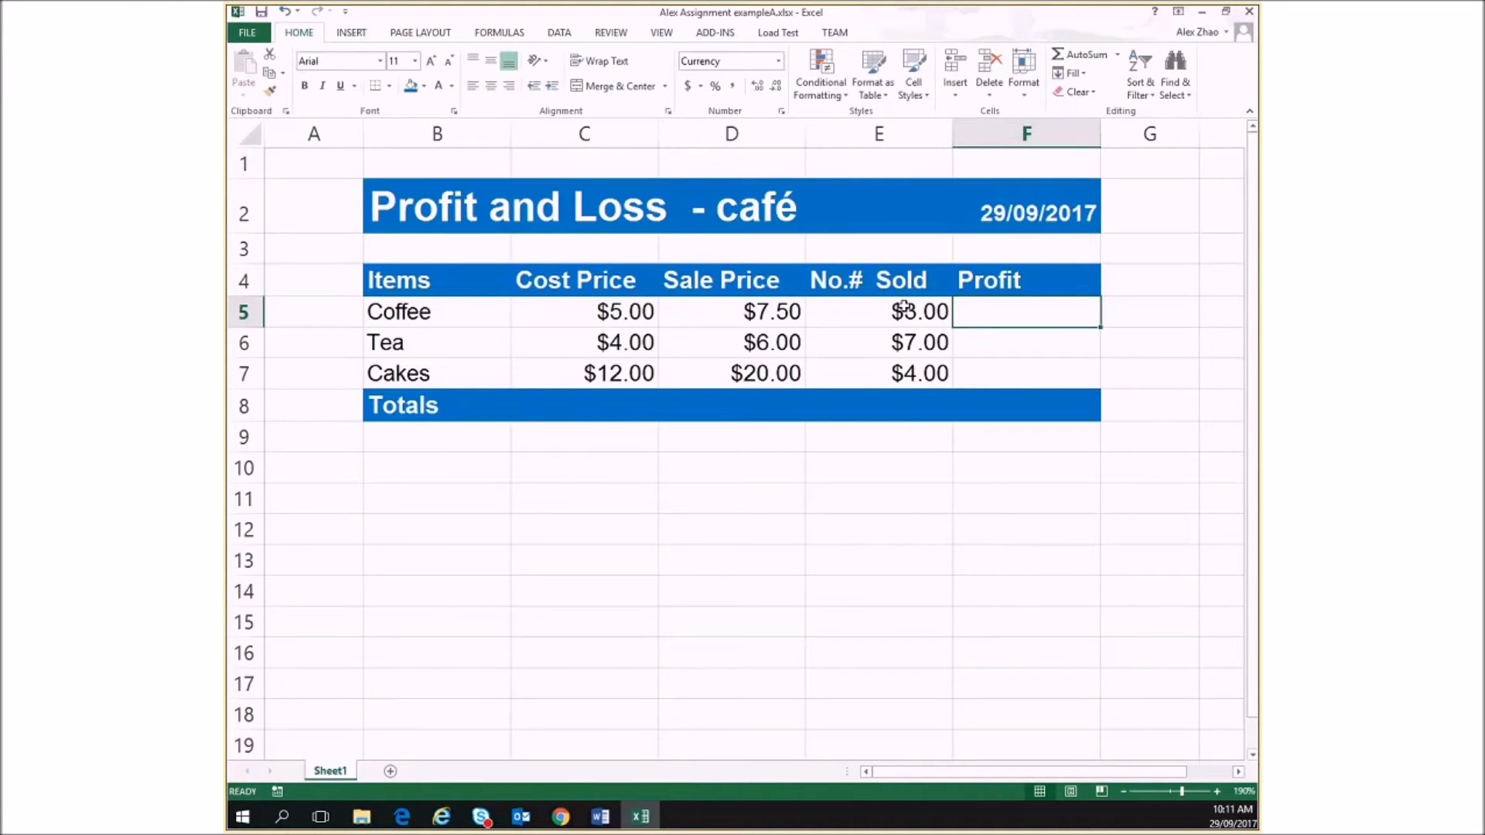
left_click_drag(904, 308, 889, 374)
right_click(874, 362)
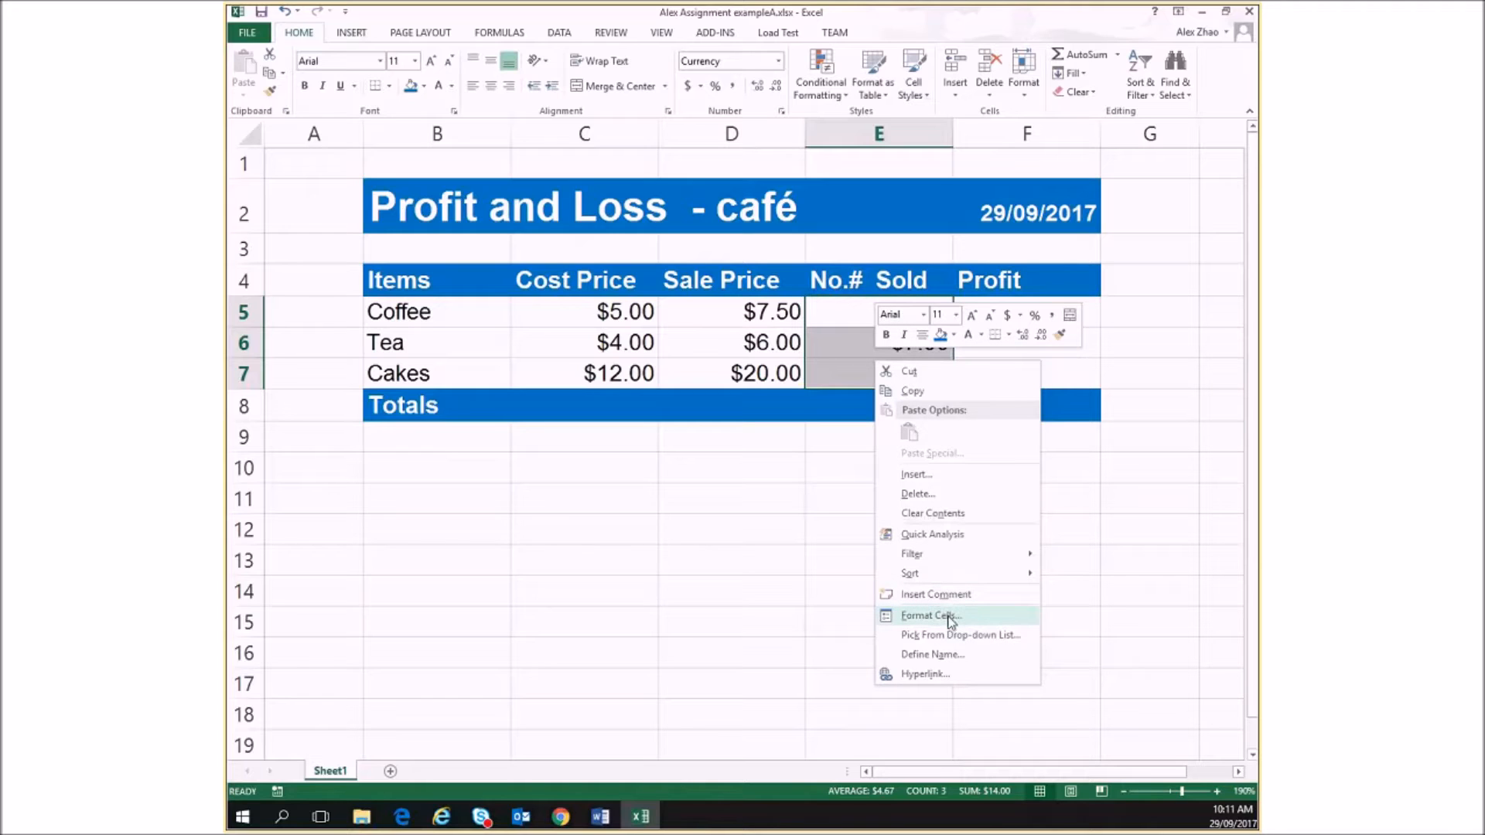
left_click(949, 616)
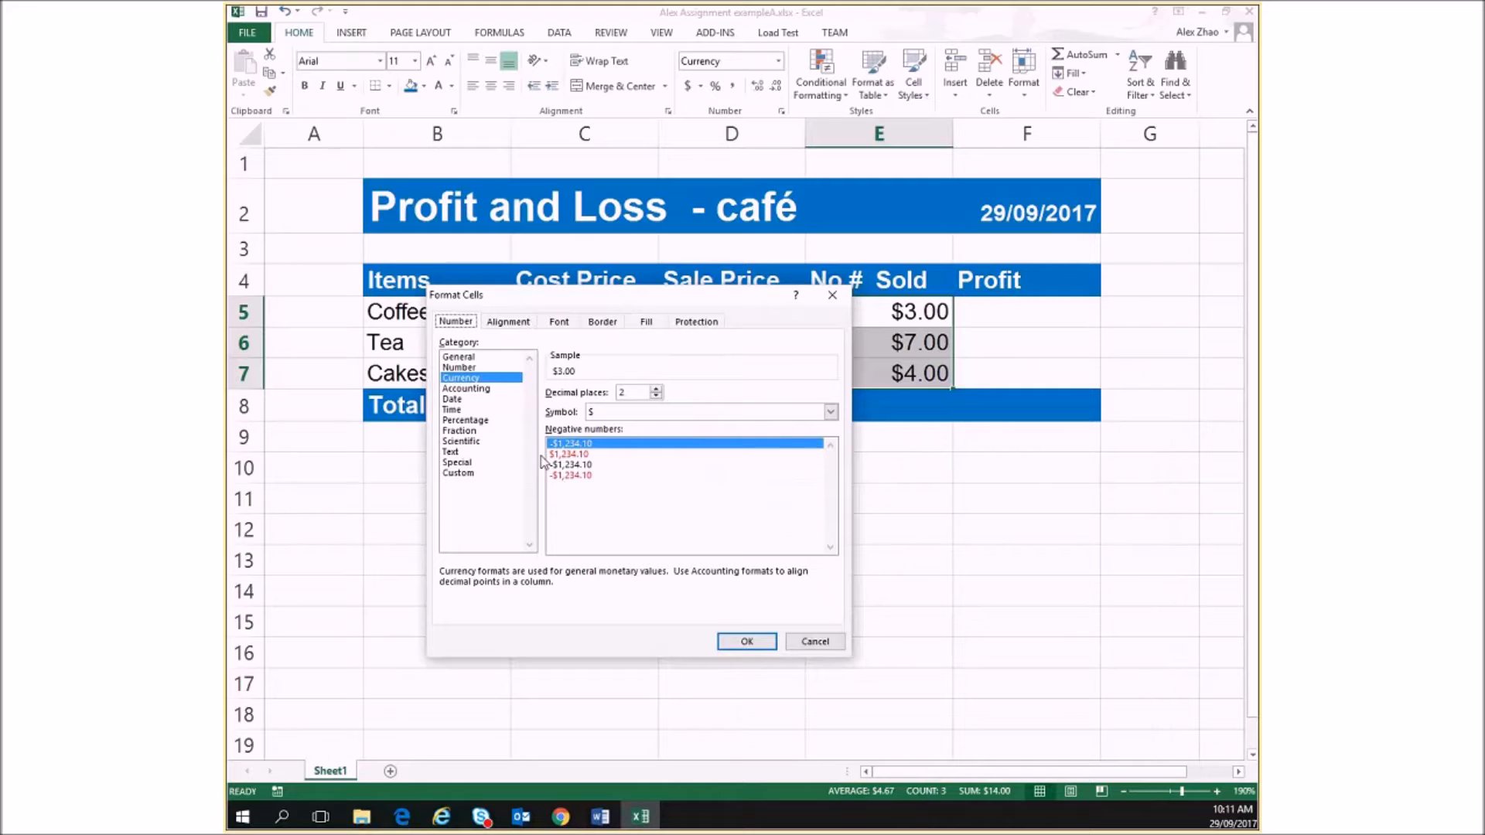
left_click(460, 368)
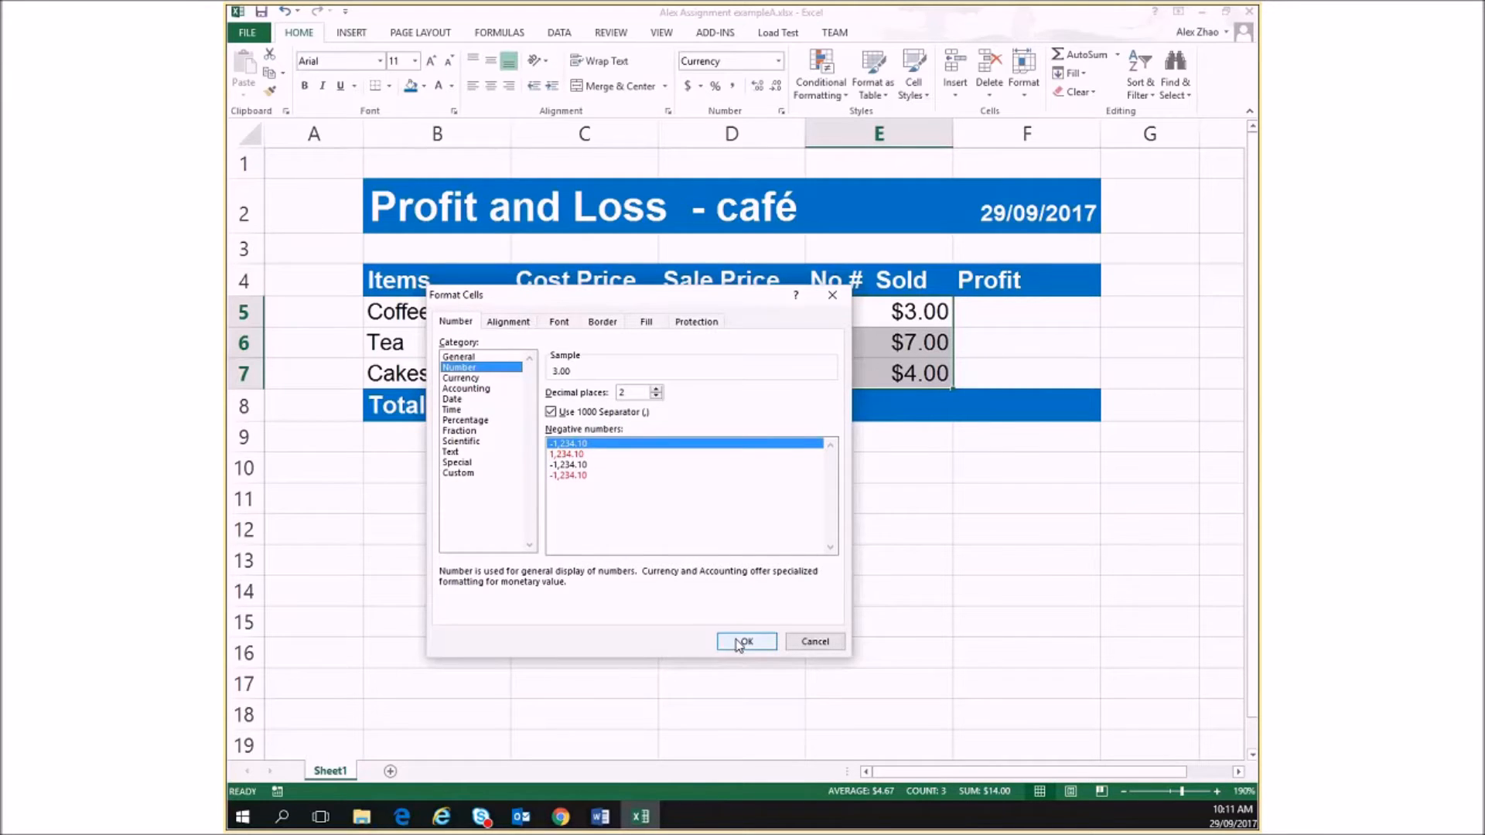
left_click_drag(640, 393, 575, 392)
type("0")
left_click(747, 643)
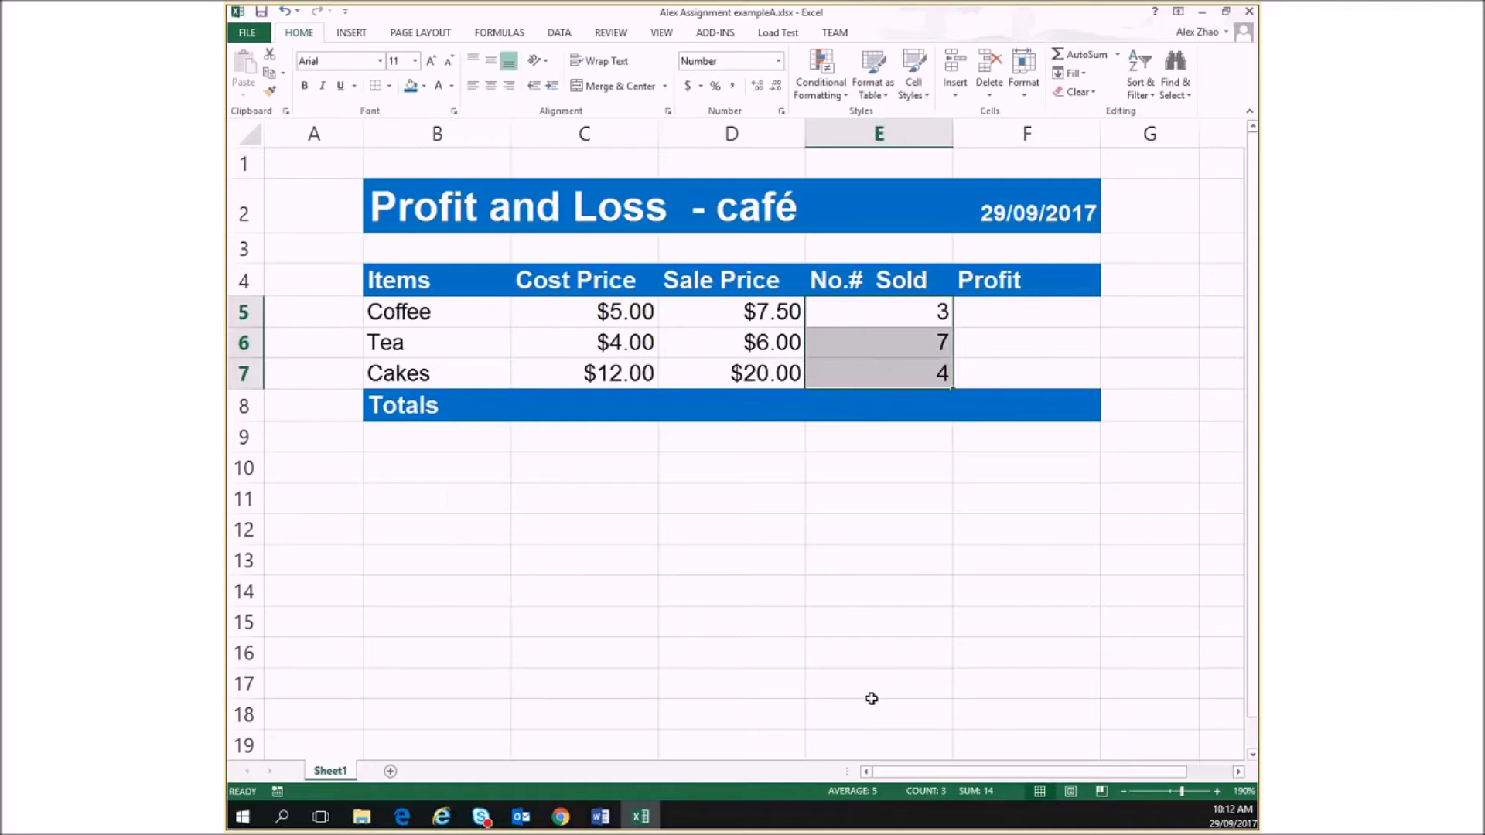
left_click(1014, 304)
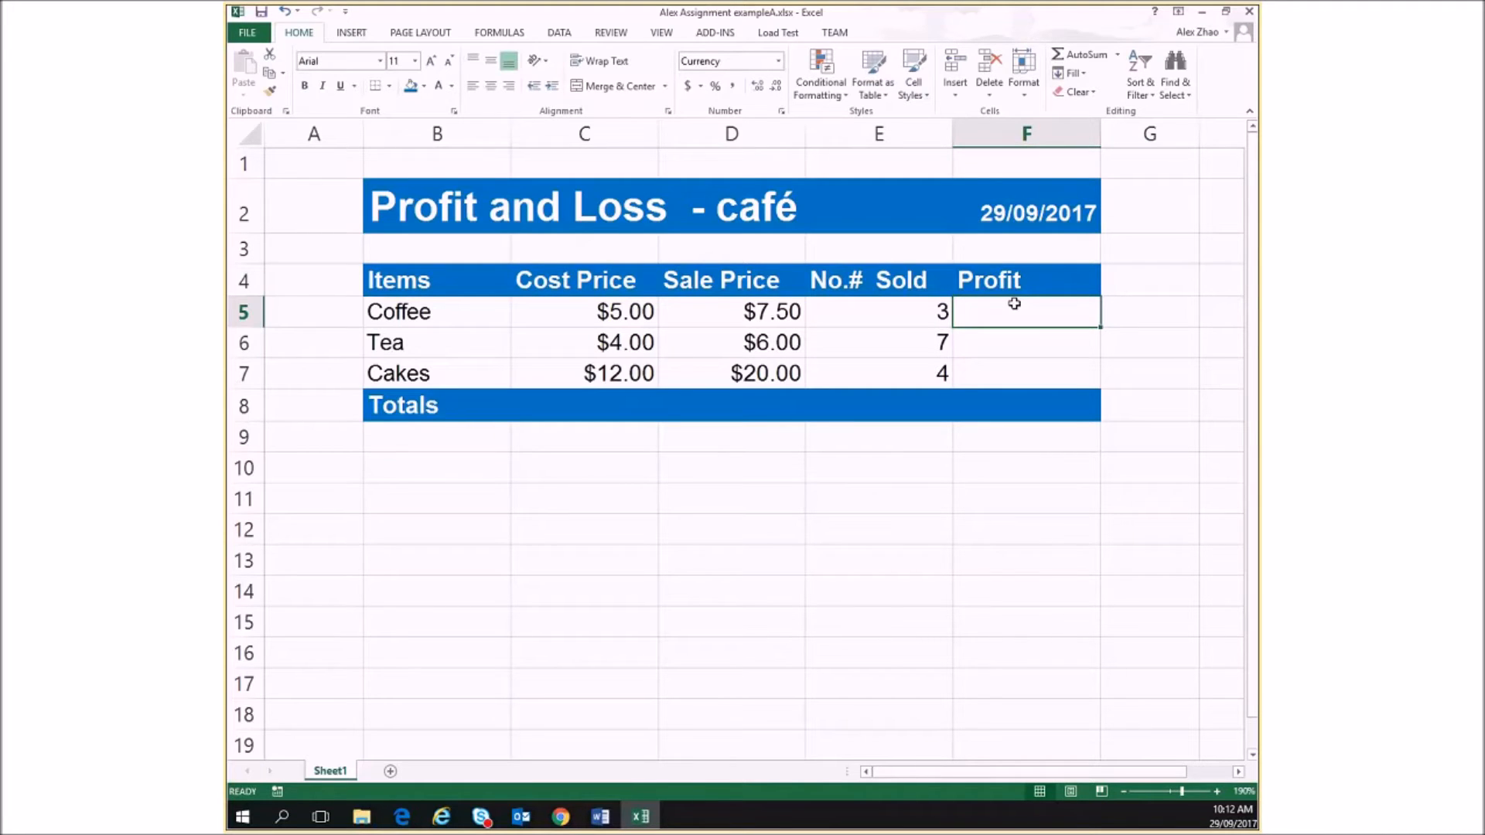
type("=")
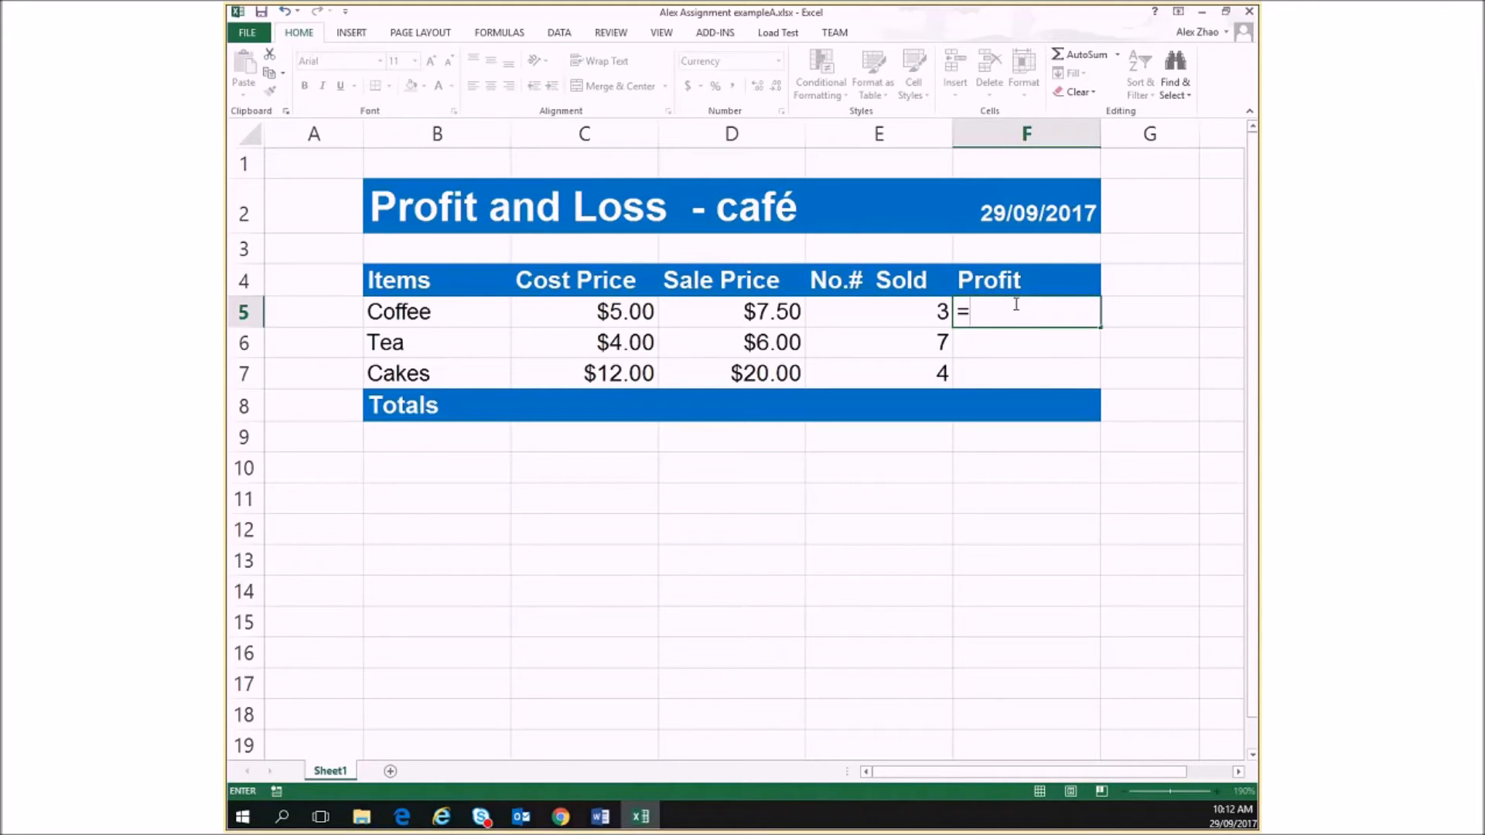
left_click(766, 313)
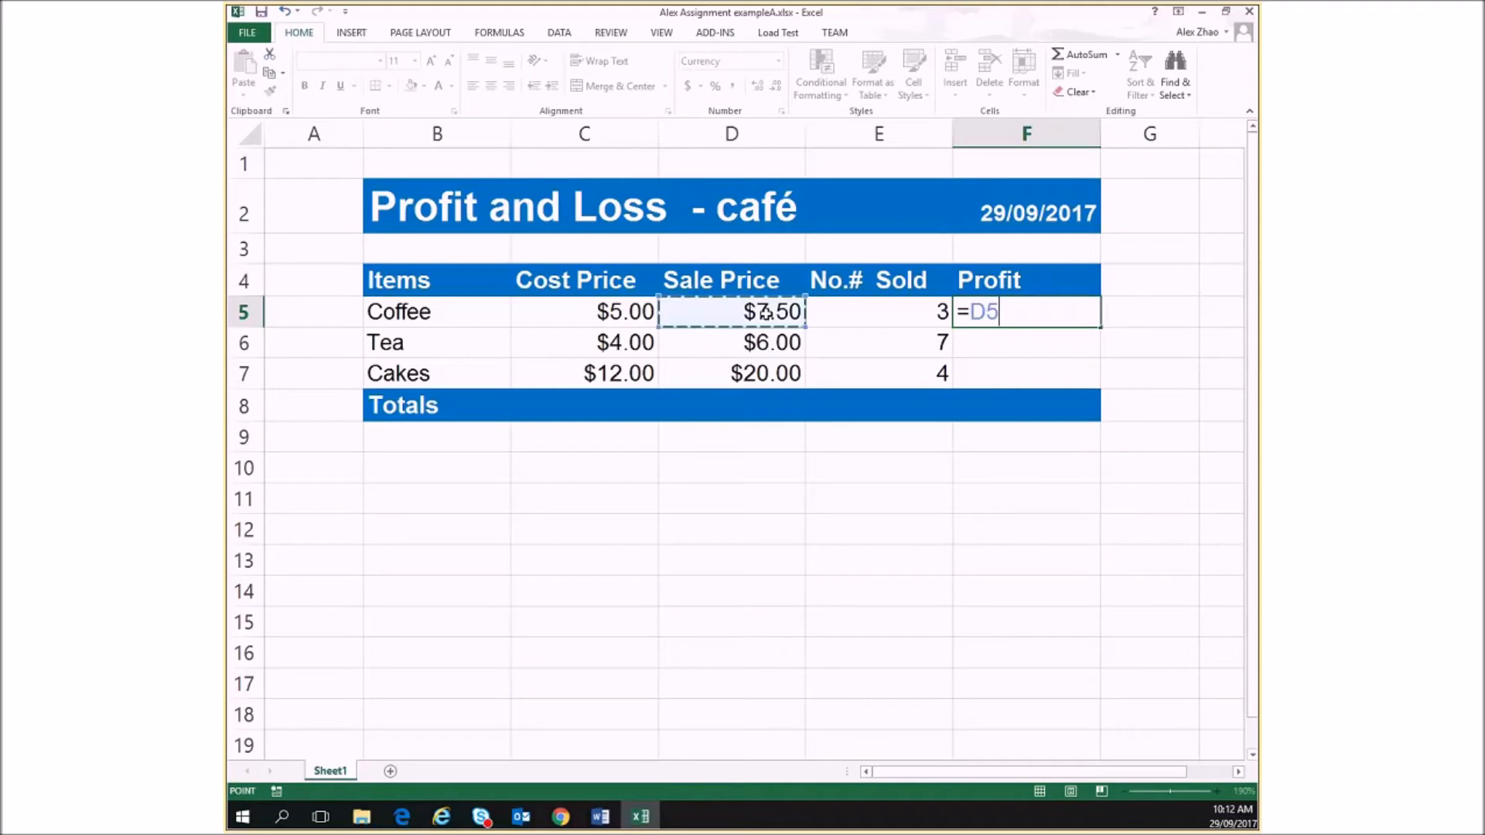
type("-")
left_click(618, 313)
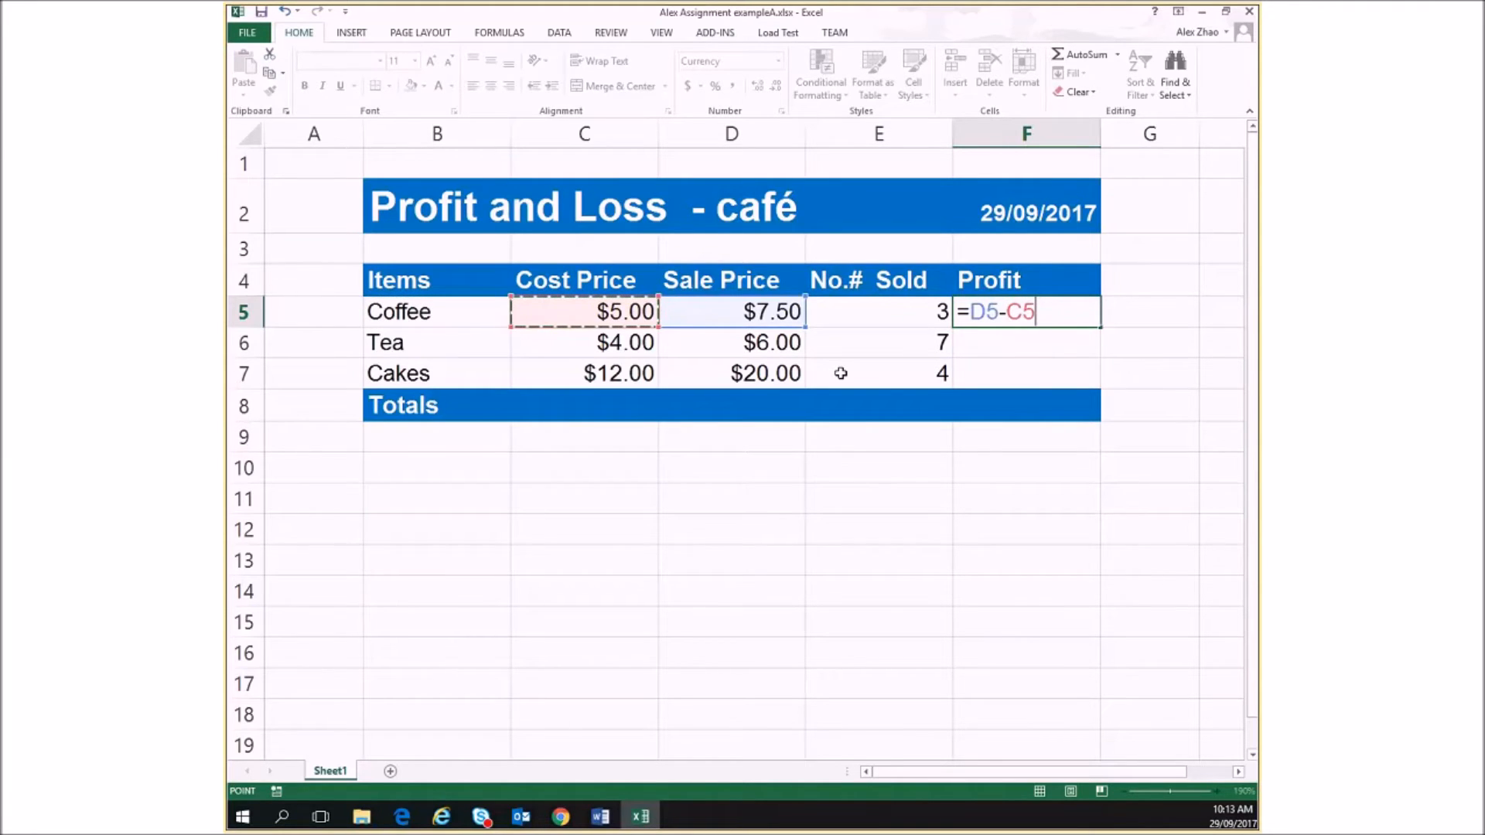
key("Escape")
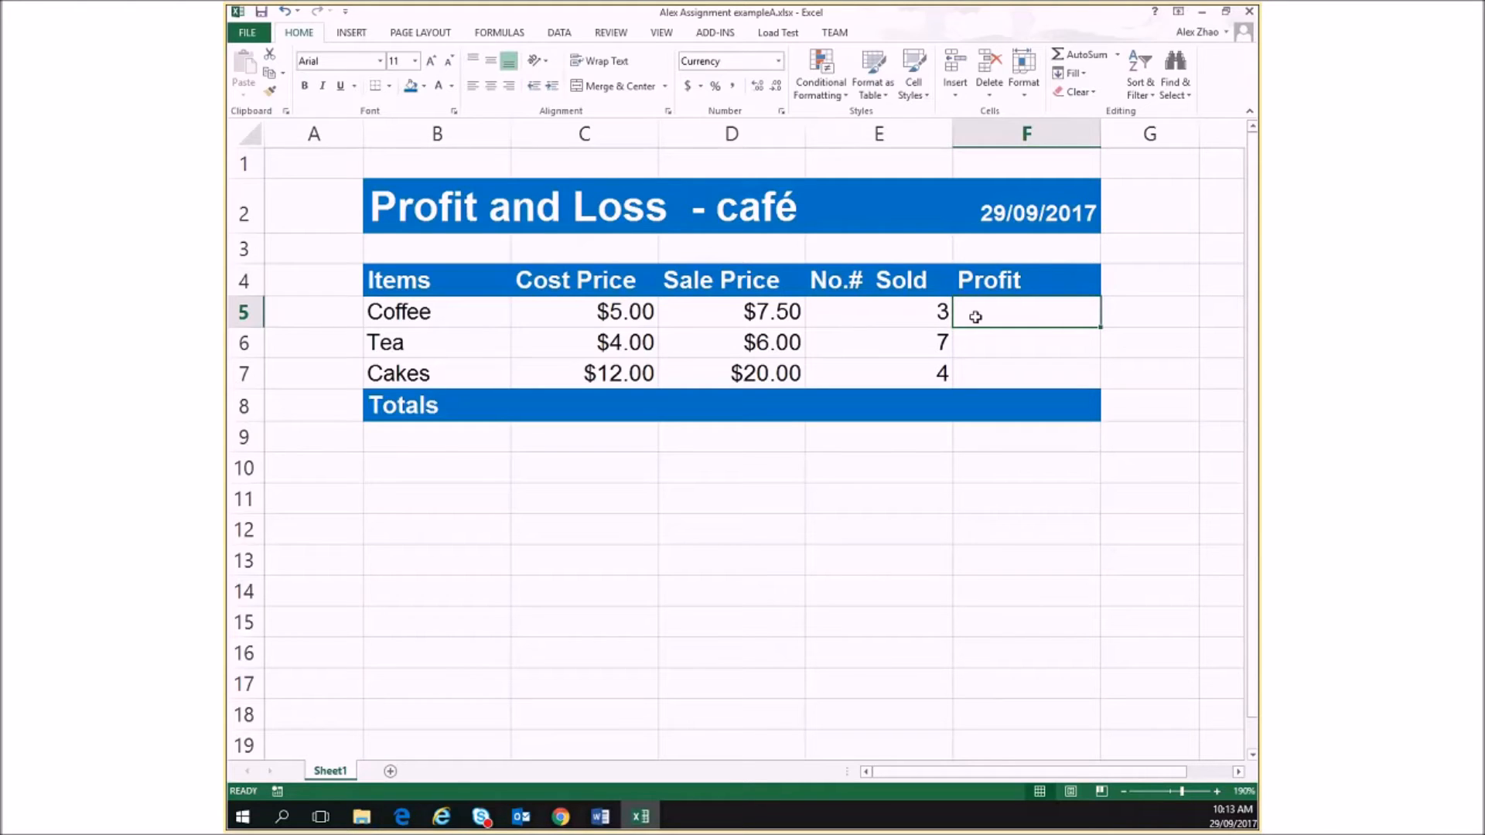
Enter the formula =D5-C5*E5 in the Coffee row's Profit cell F5
type("=")
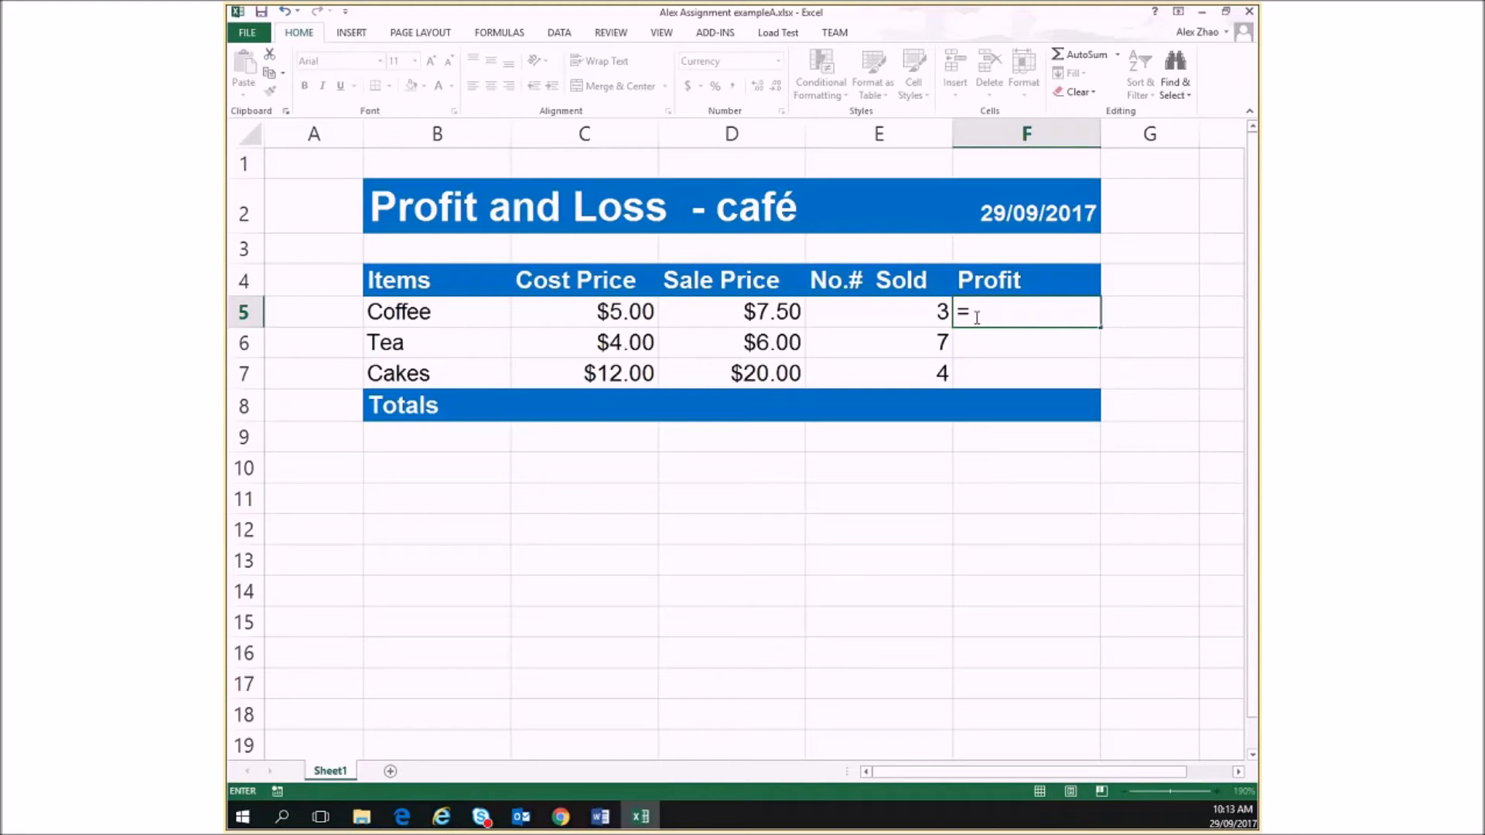
left_click(727, 310)
type("-")
left_click(617, 314)
type("*")
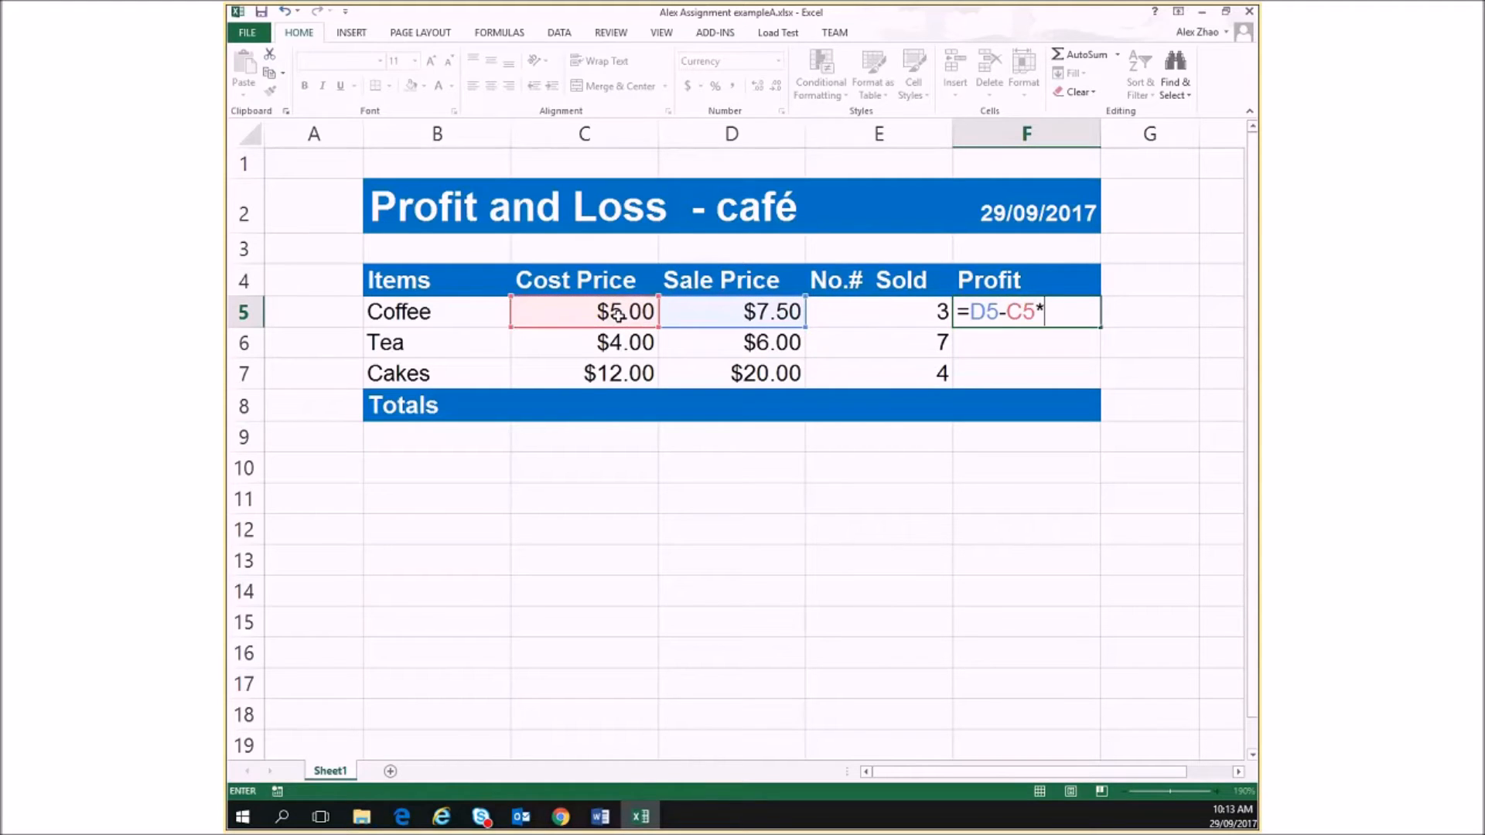
left_click(878, 315)
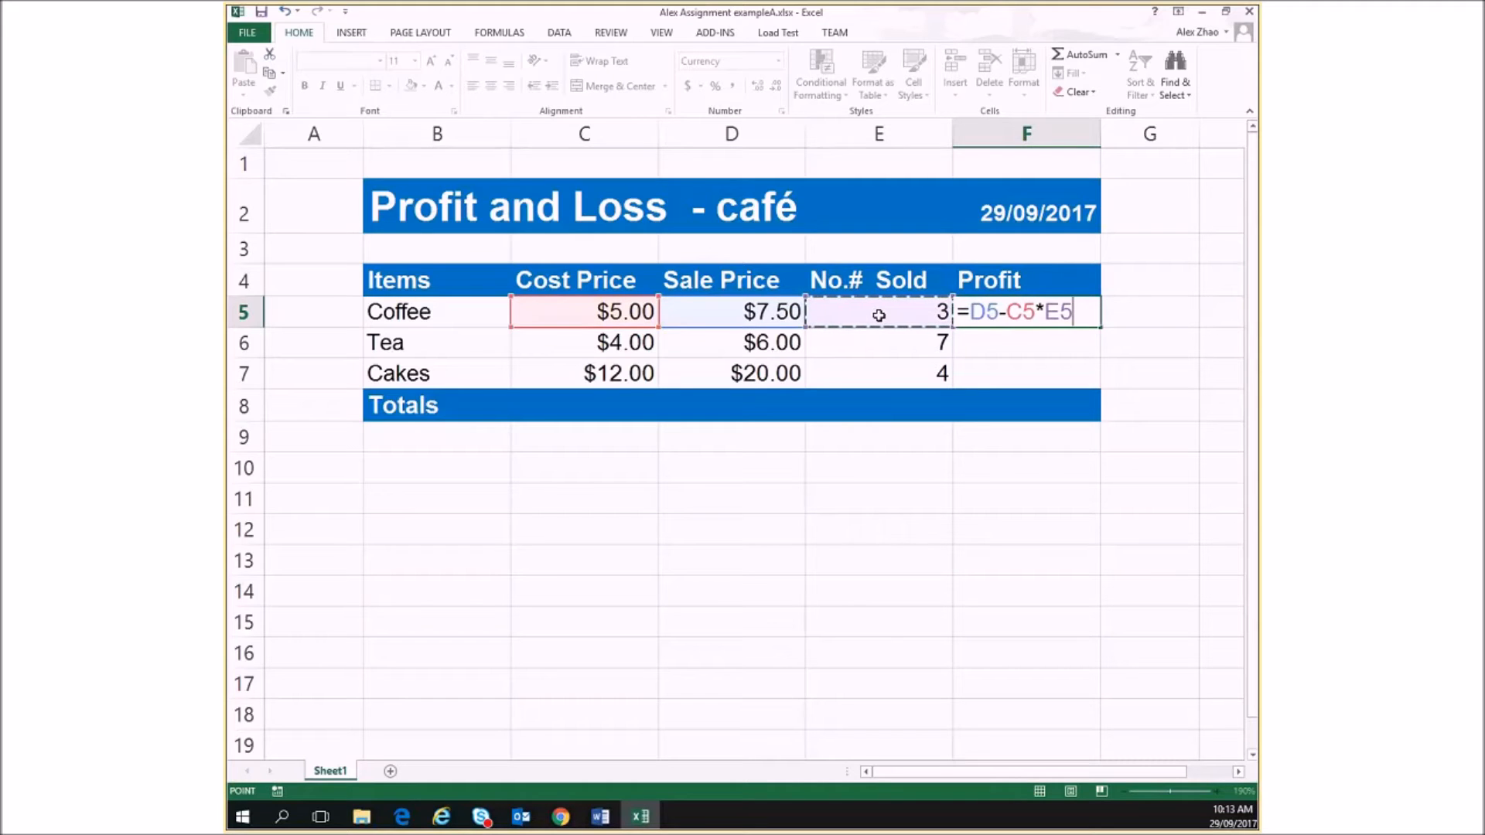
key("Return")
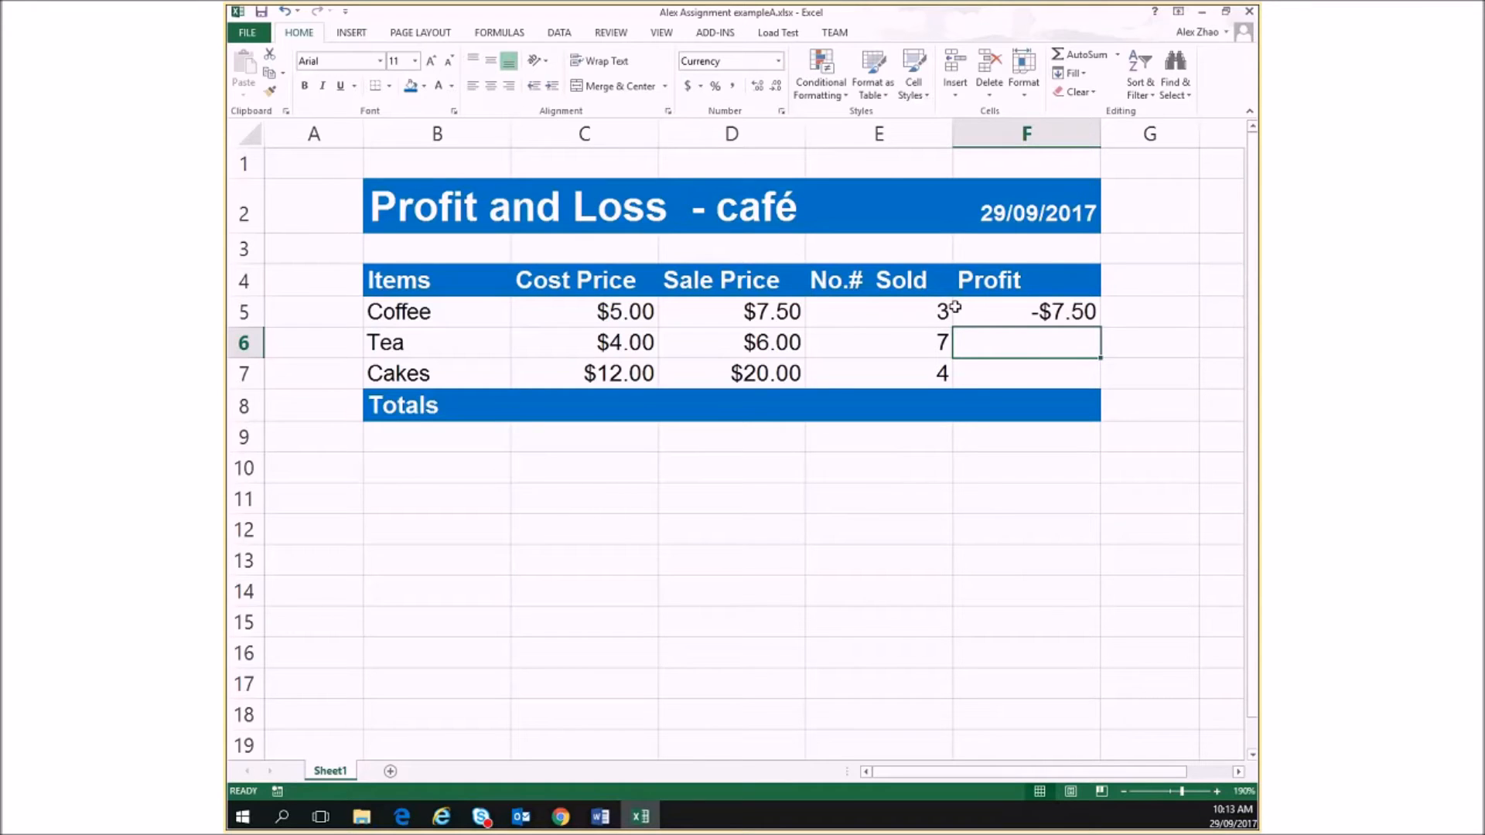
Add brackets around the price subtraction in F5 so the Coffee profit formula reads =(D5-C5)*E5
left_click(1005, 313)
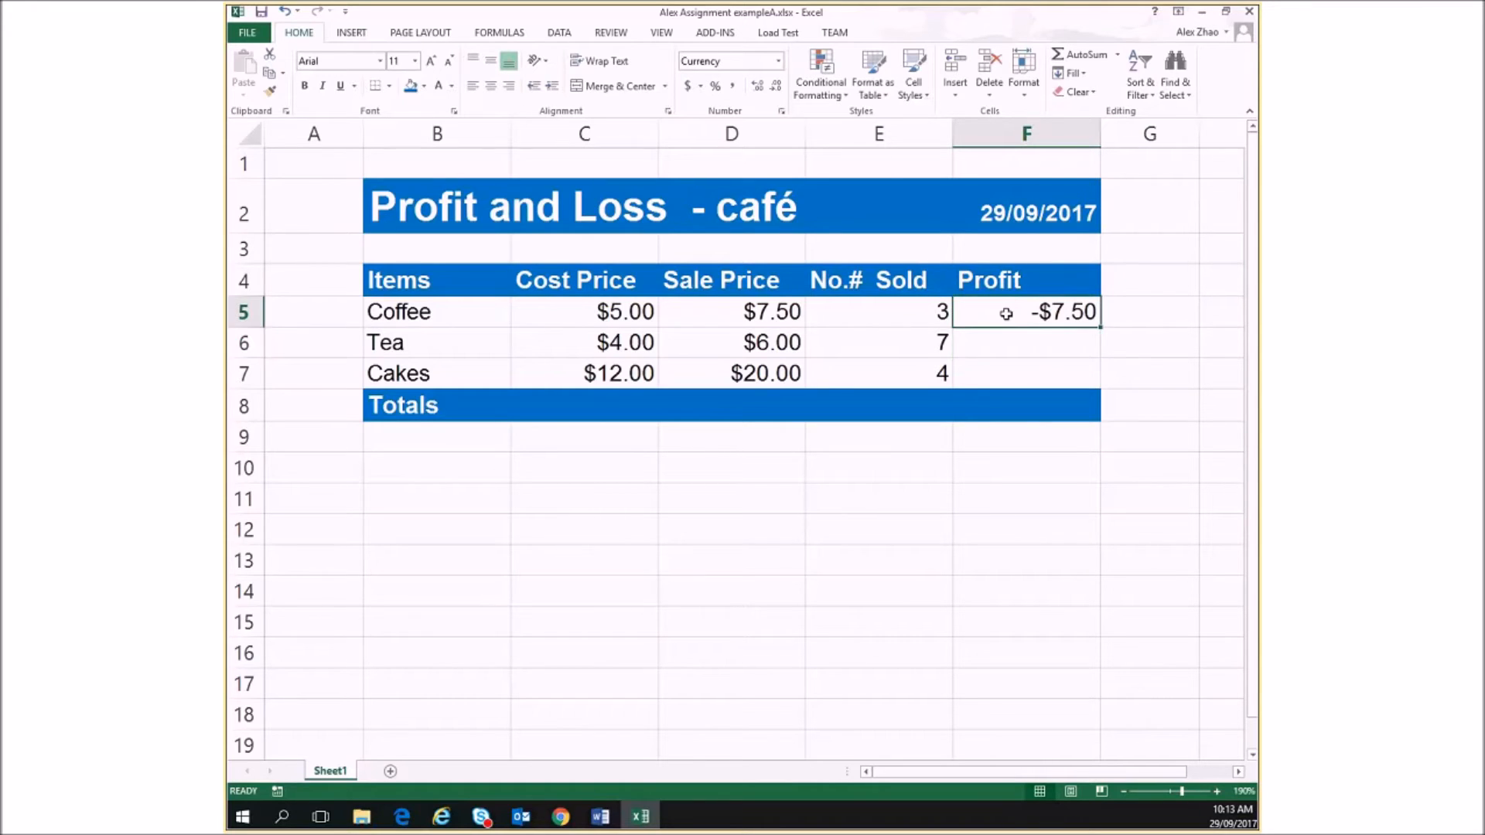
double_click(1001, 313)
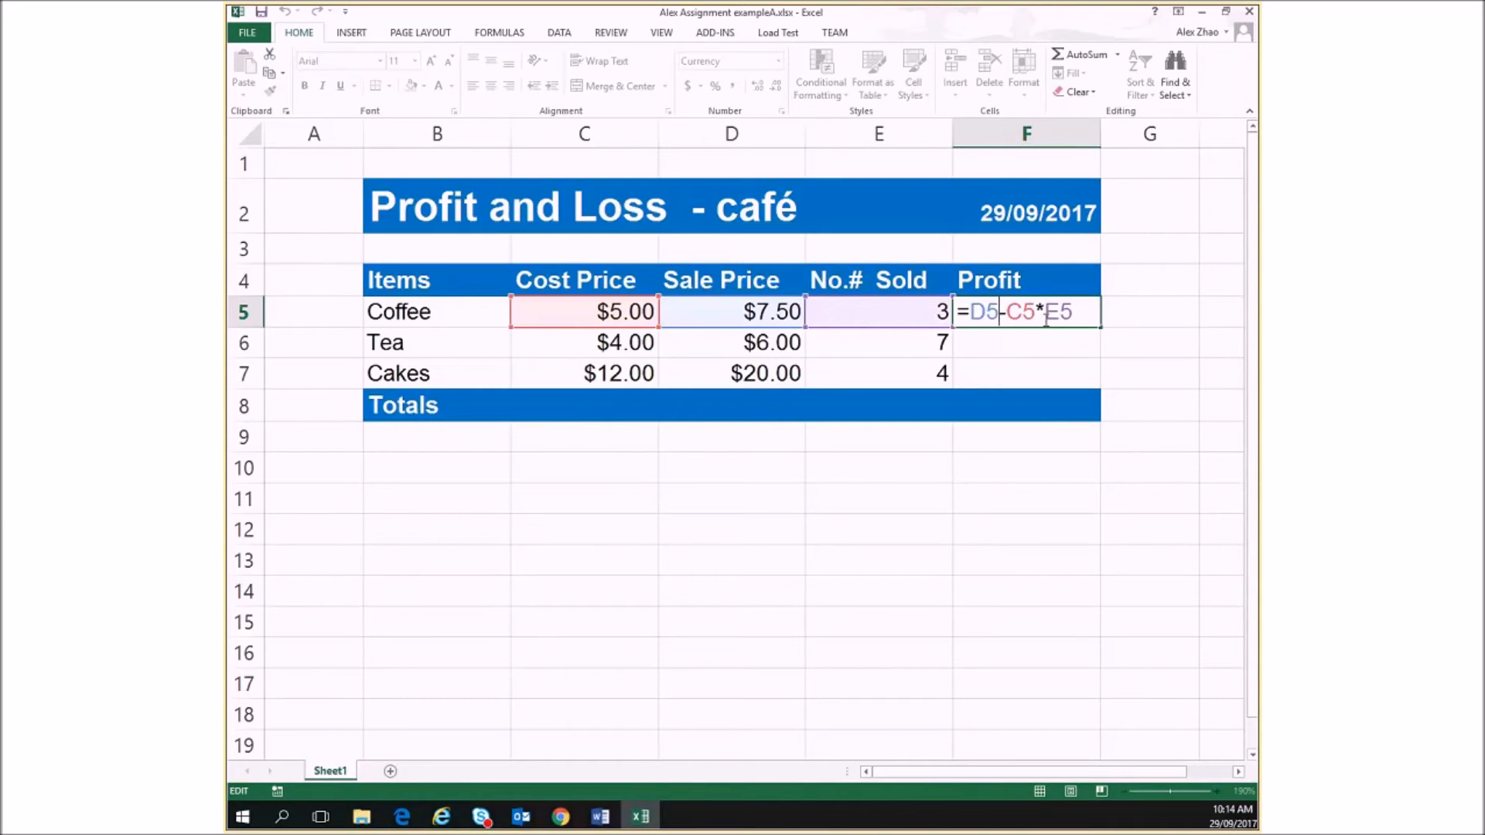
left_click(969, 312)
type("(")
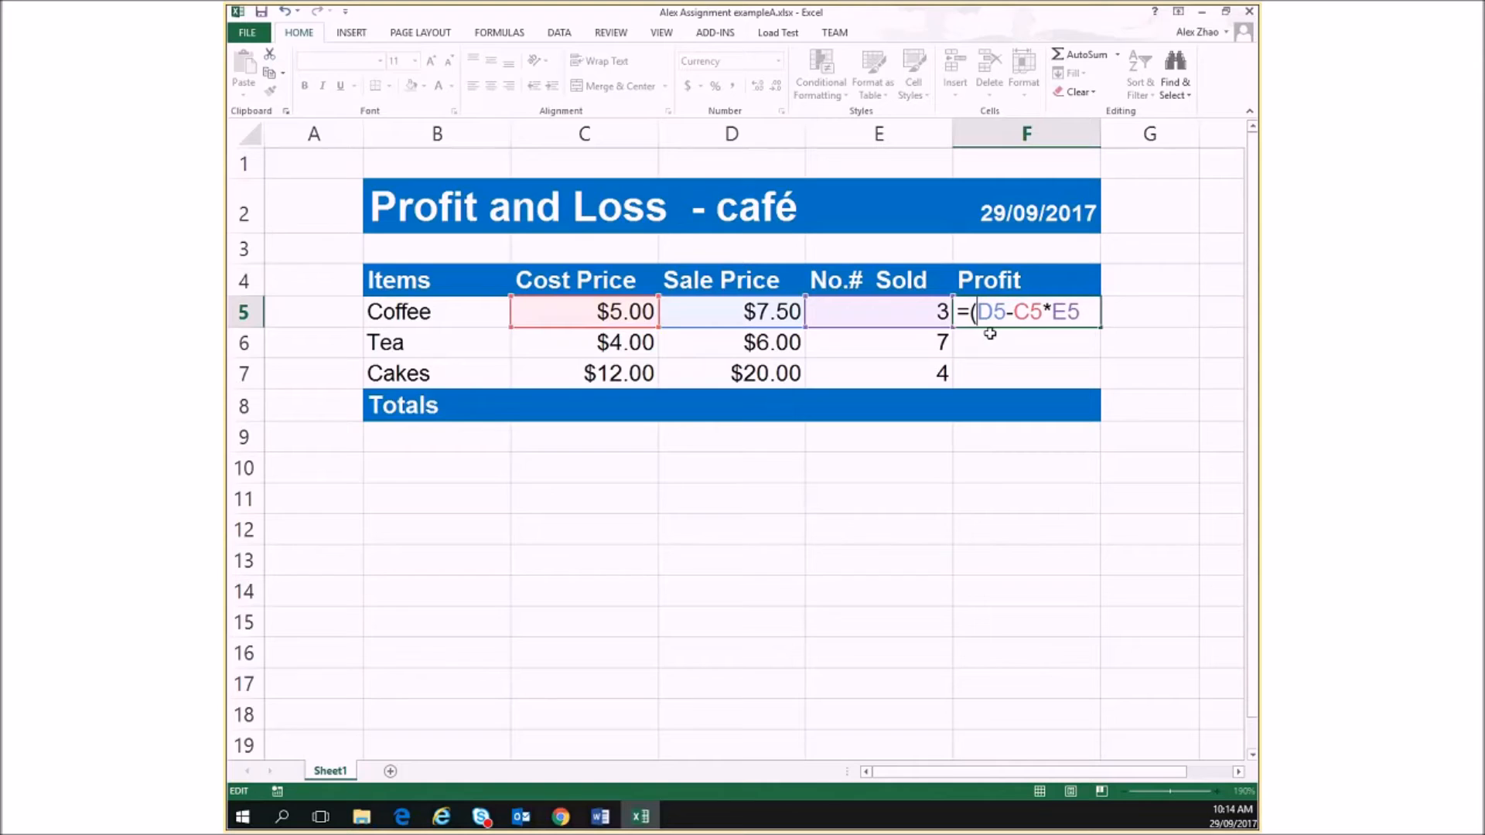
left_click(1044, 317)
type(")")
key("Return")
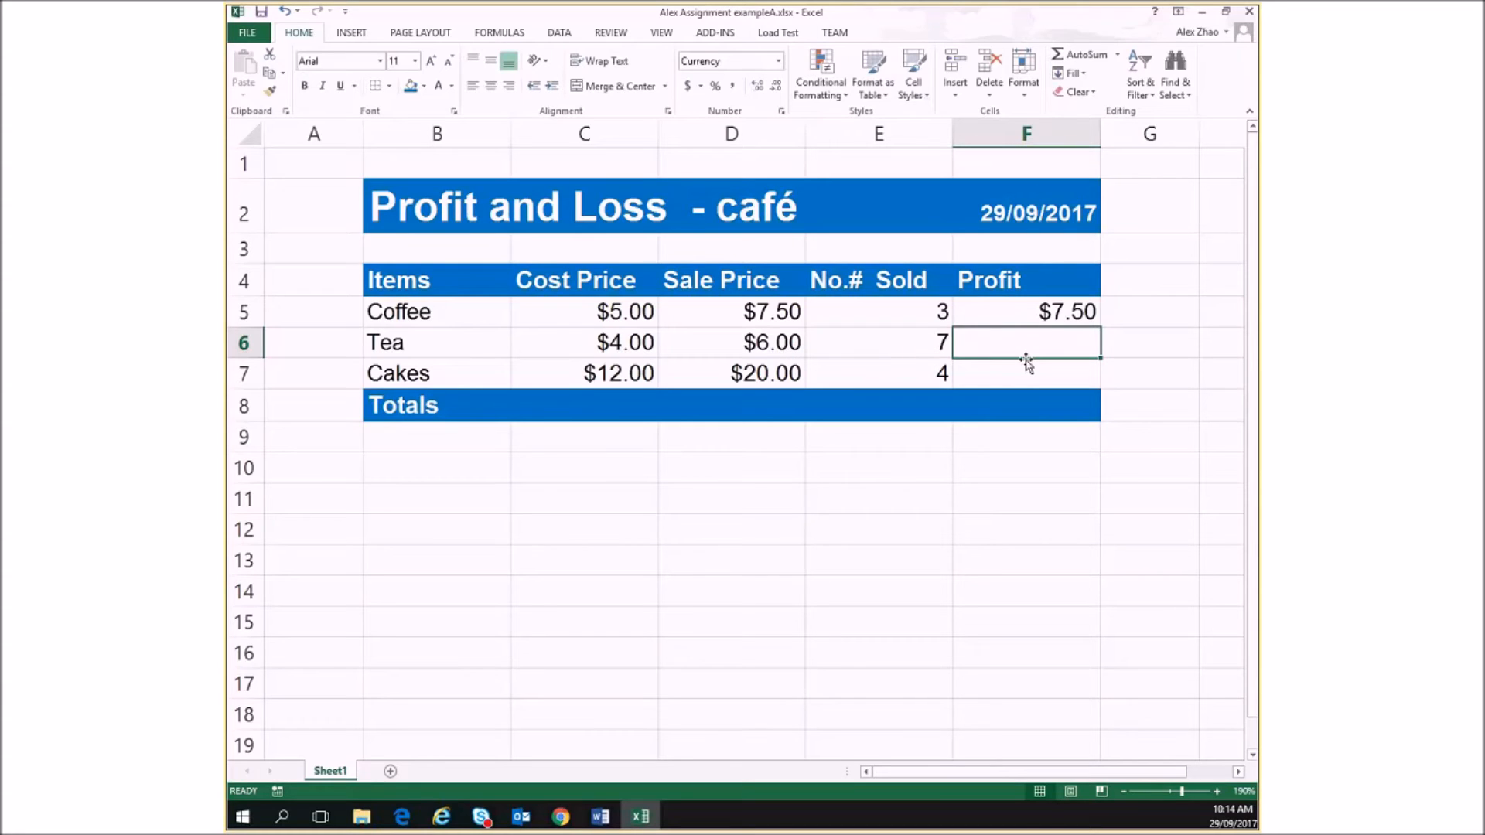
Fill the Coffee profit formula from F5 down through F7 for the Tea and Cakes rows
left_click(1046, 313)
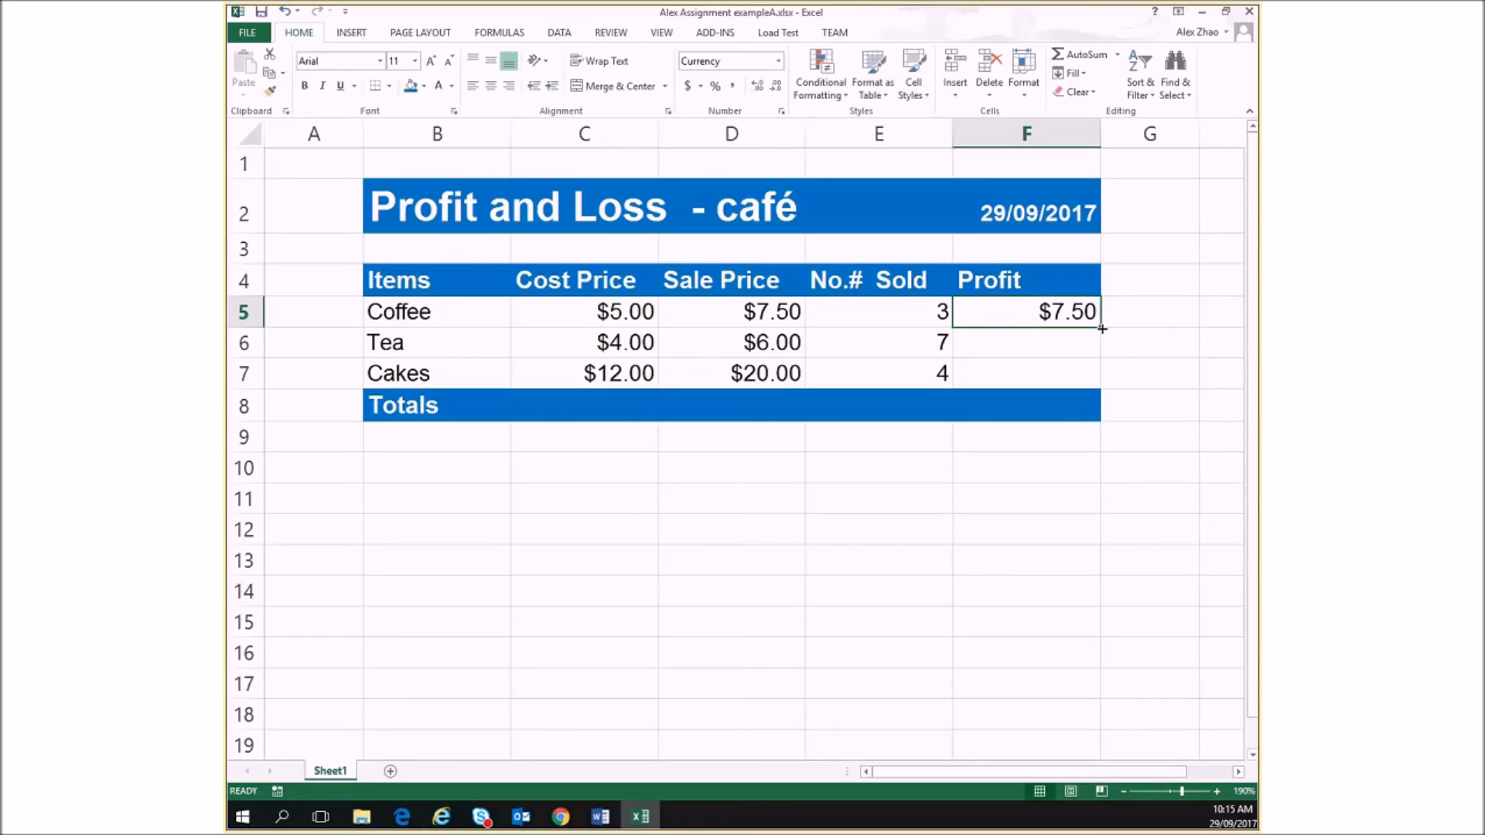
left_click_drag(1103, 329, 1102, 329)
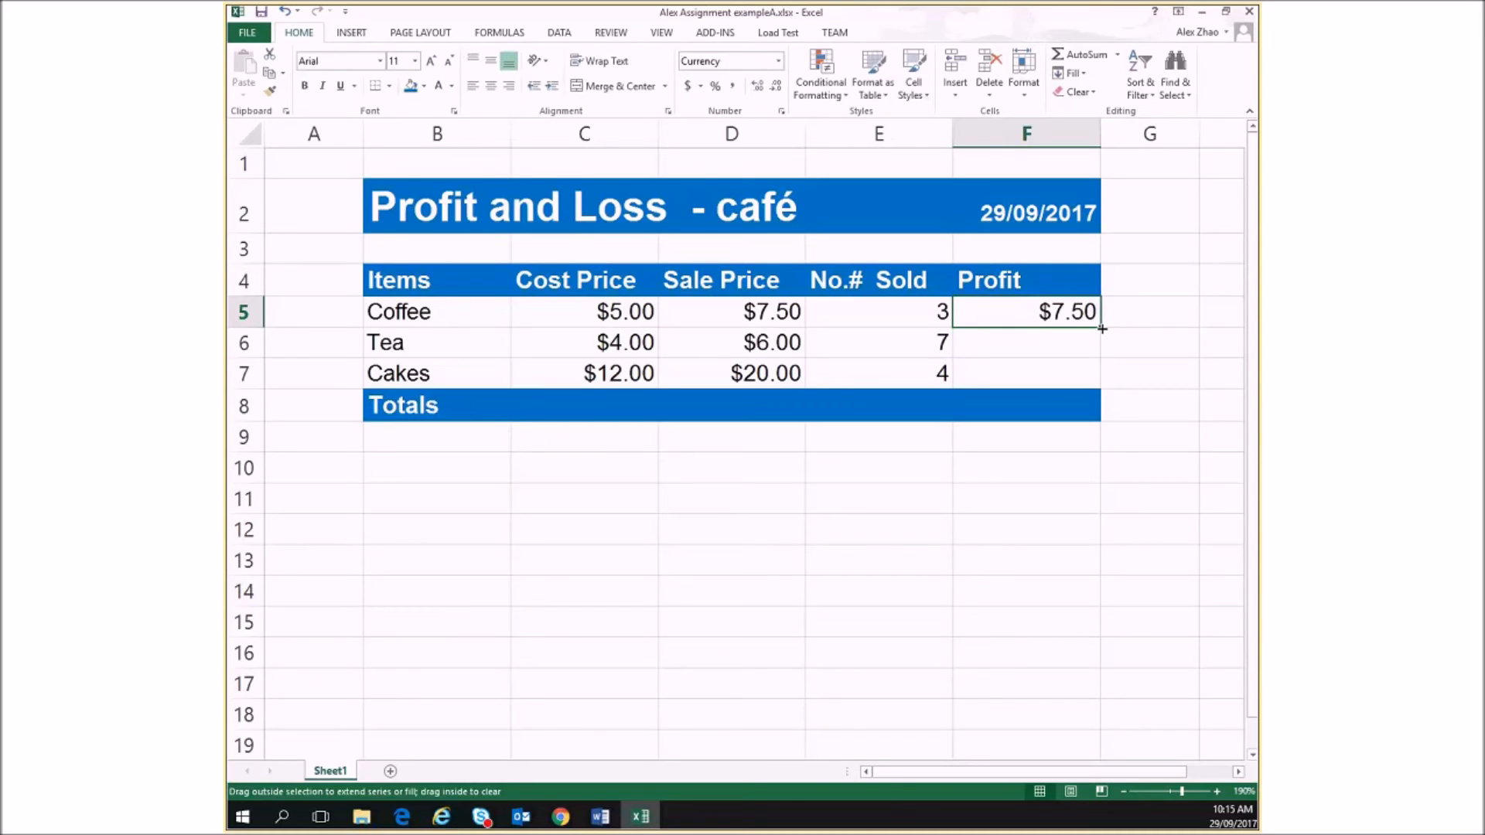
left_click_drag(1103, 328, 1093, 379)
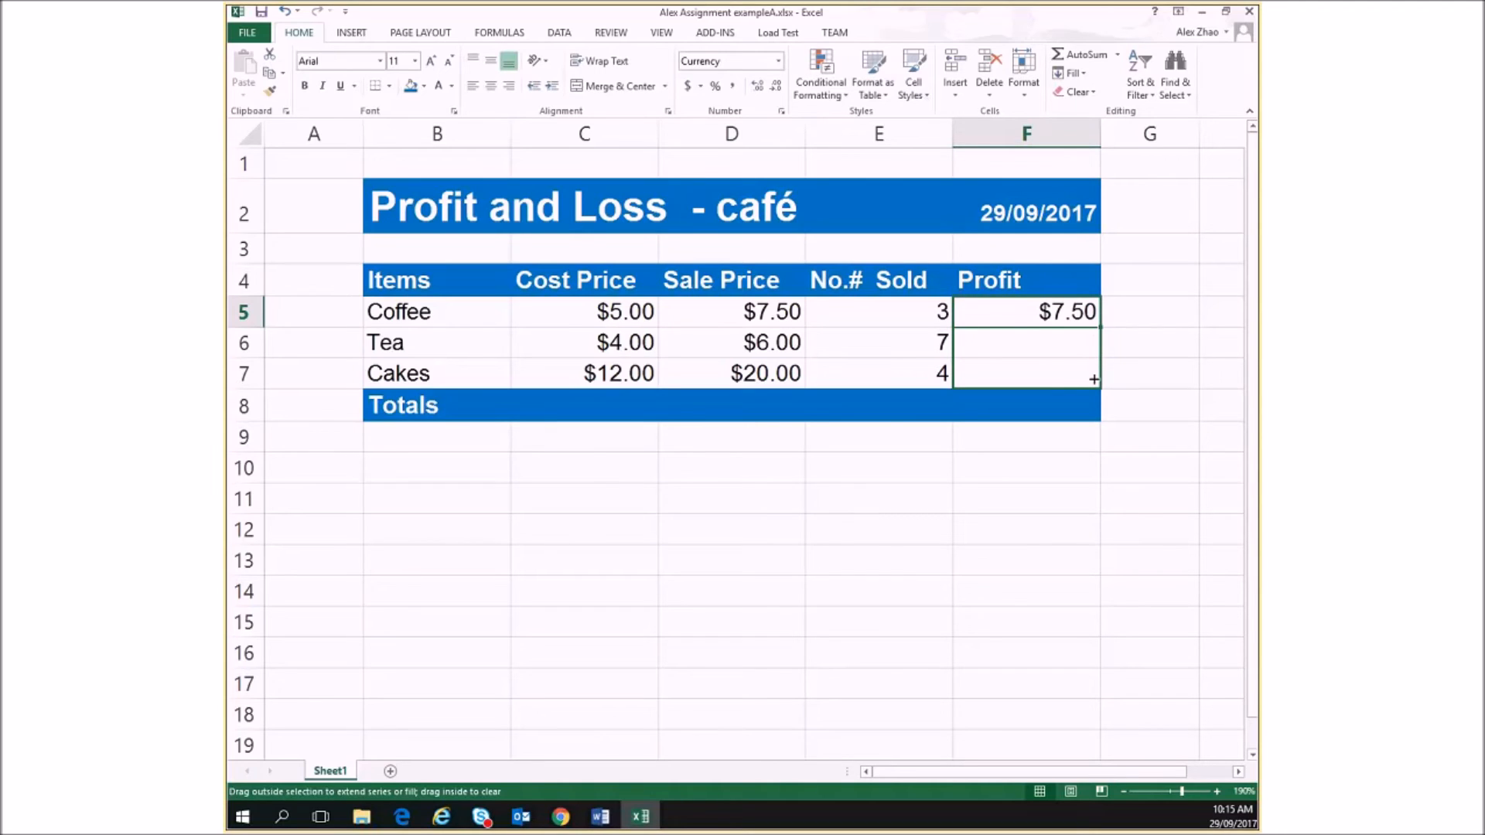
left_click_drag(1093, 379, 1094, 381)
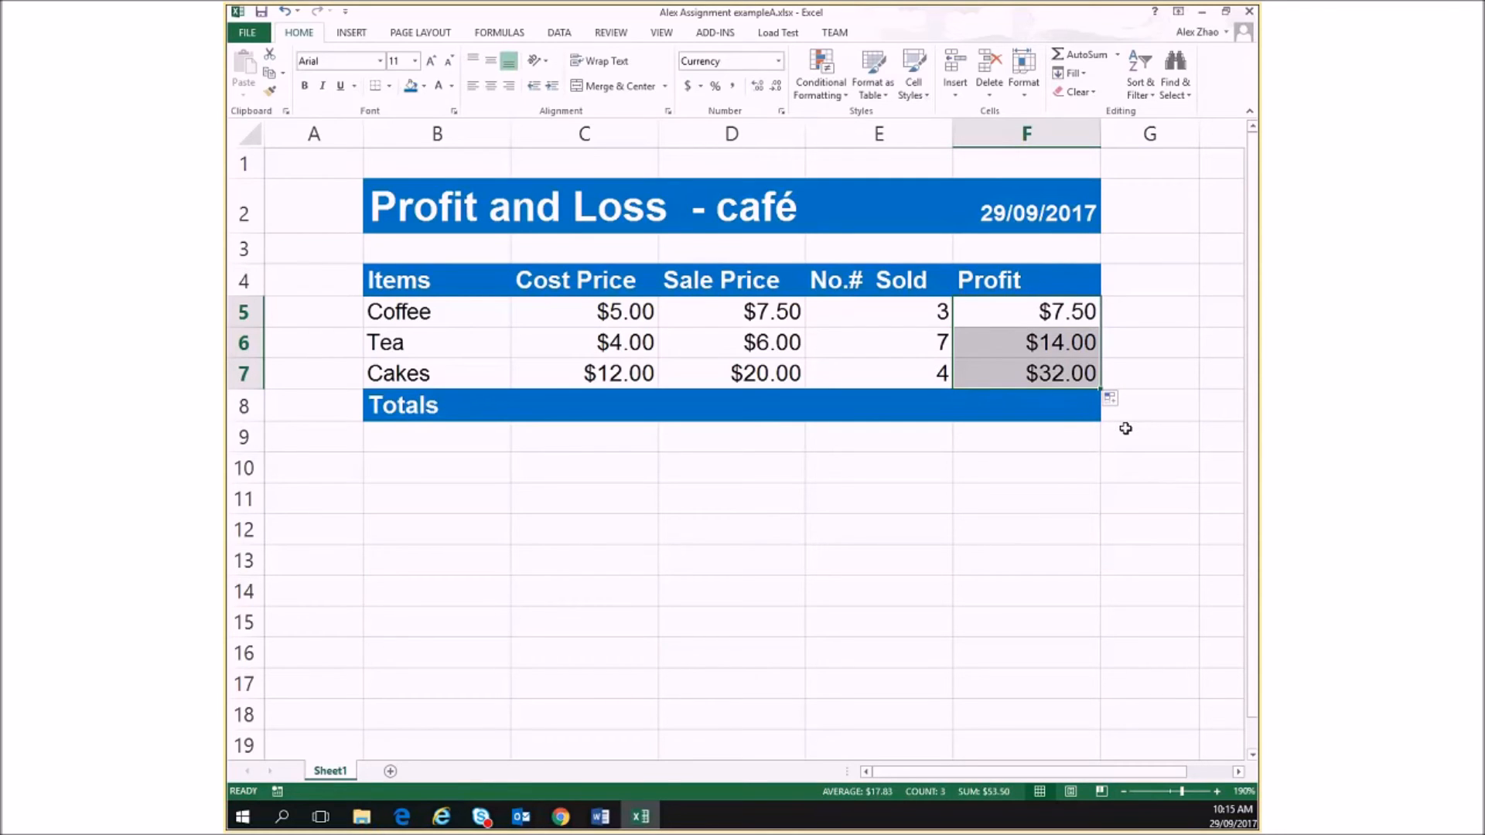
Inspect the cell references in the Tea row's Profit formula in F6, and leave the cell without altering it
left_click(1021, 346)
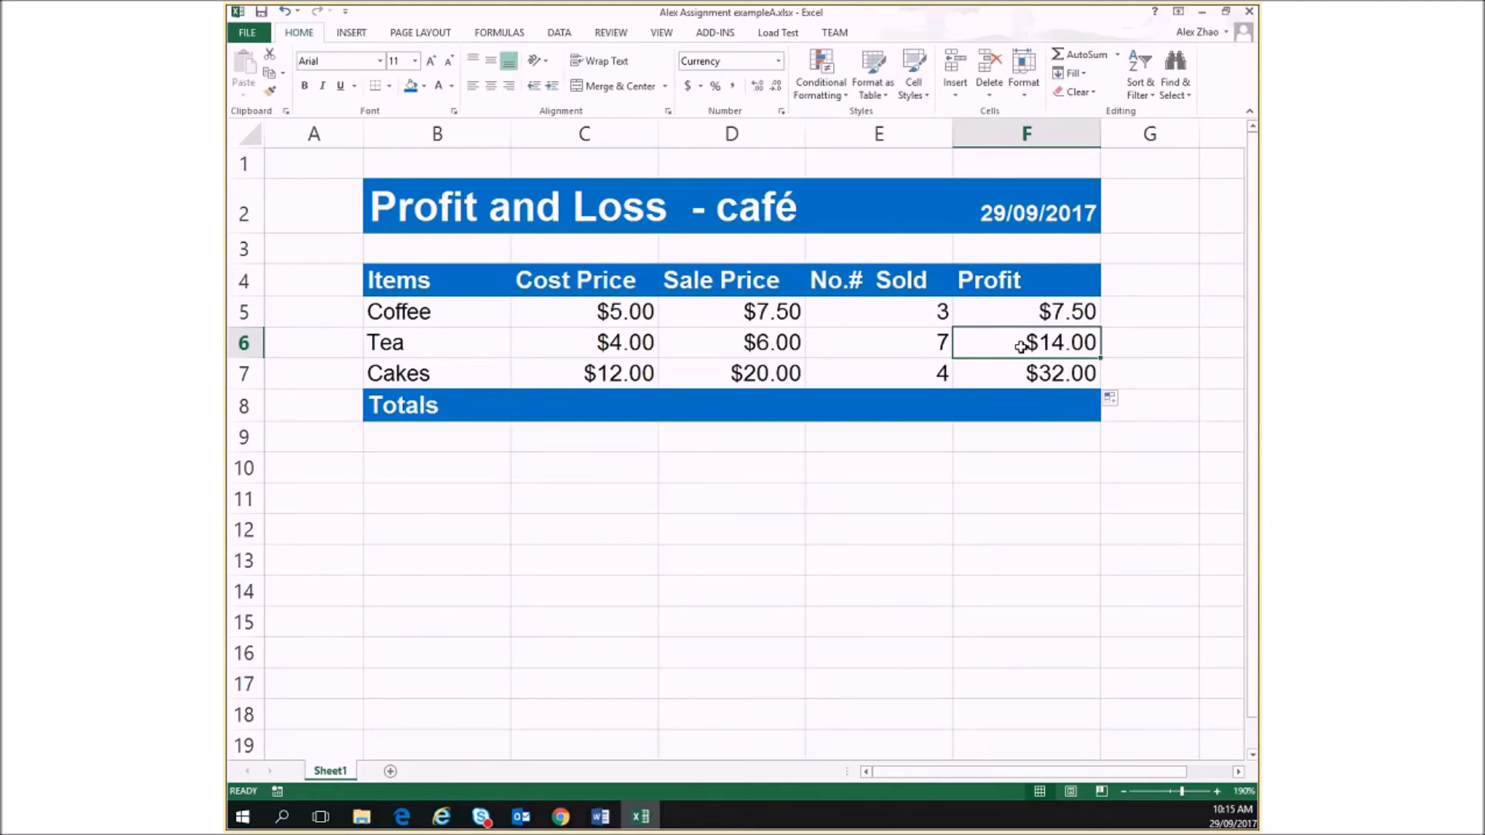
double_click(1021, 346)
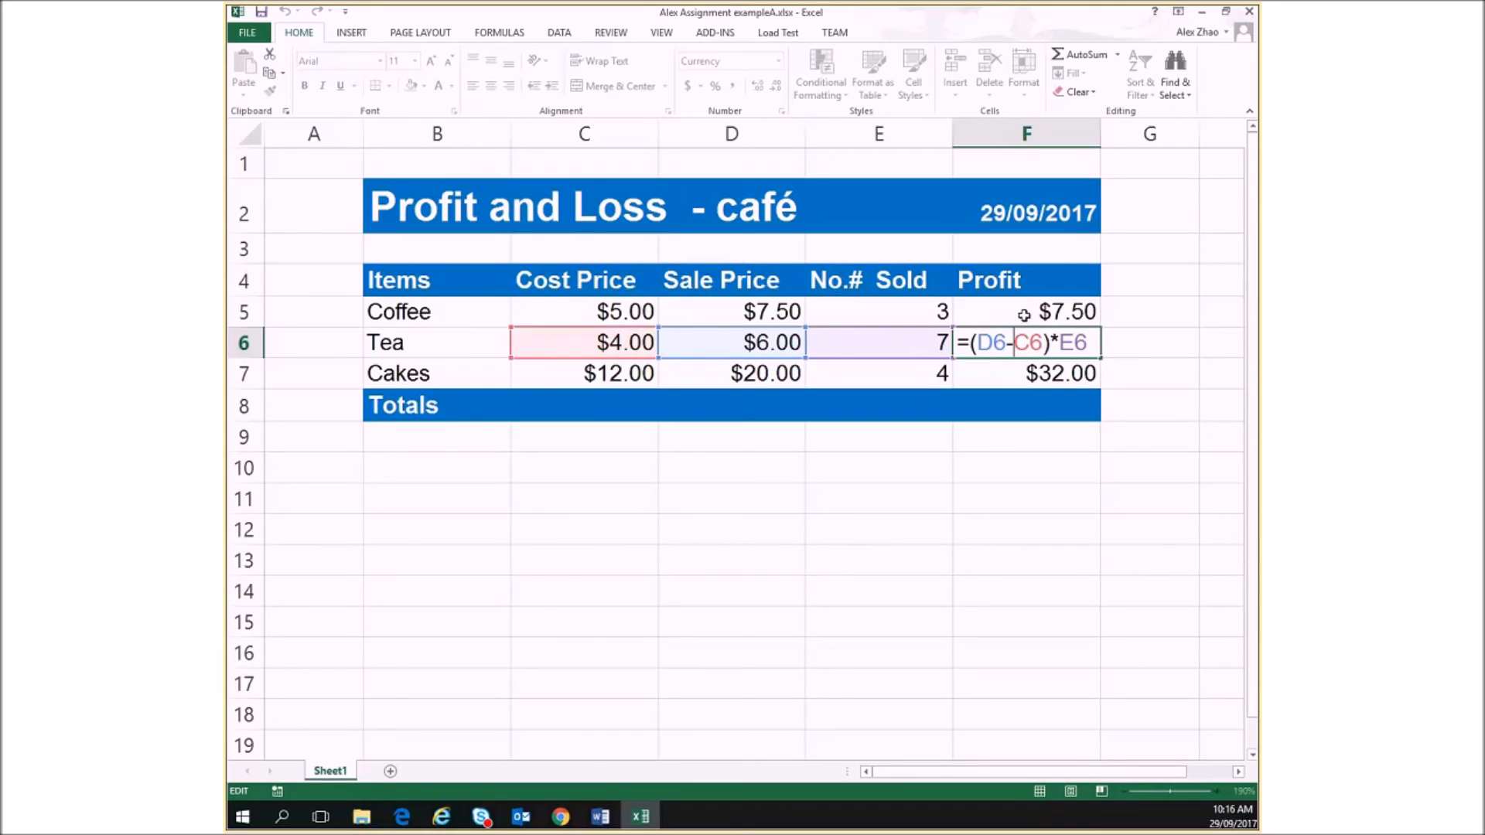
left_click(1012, 375)
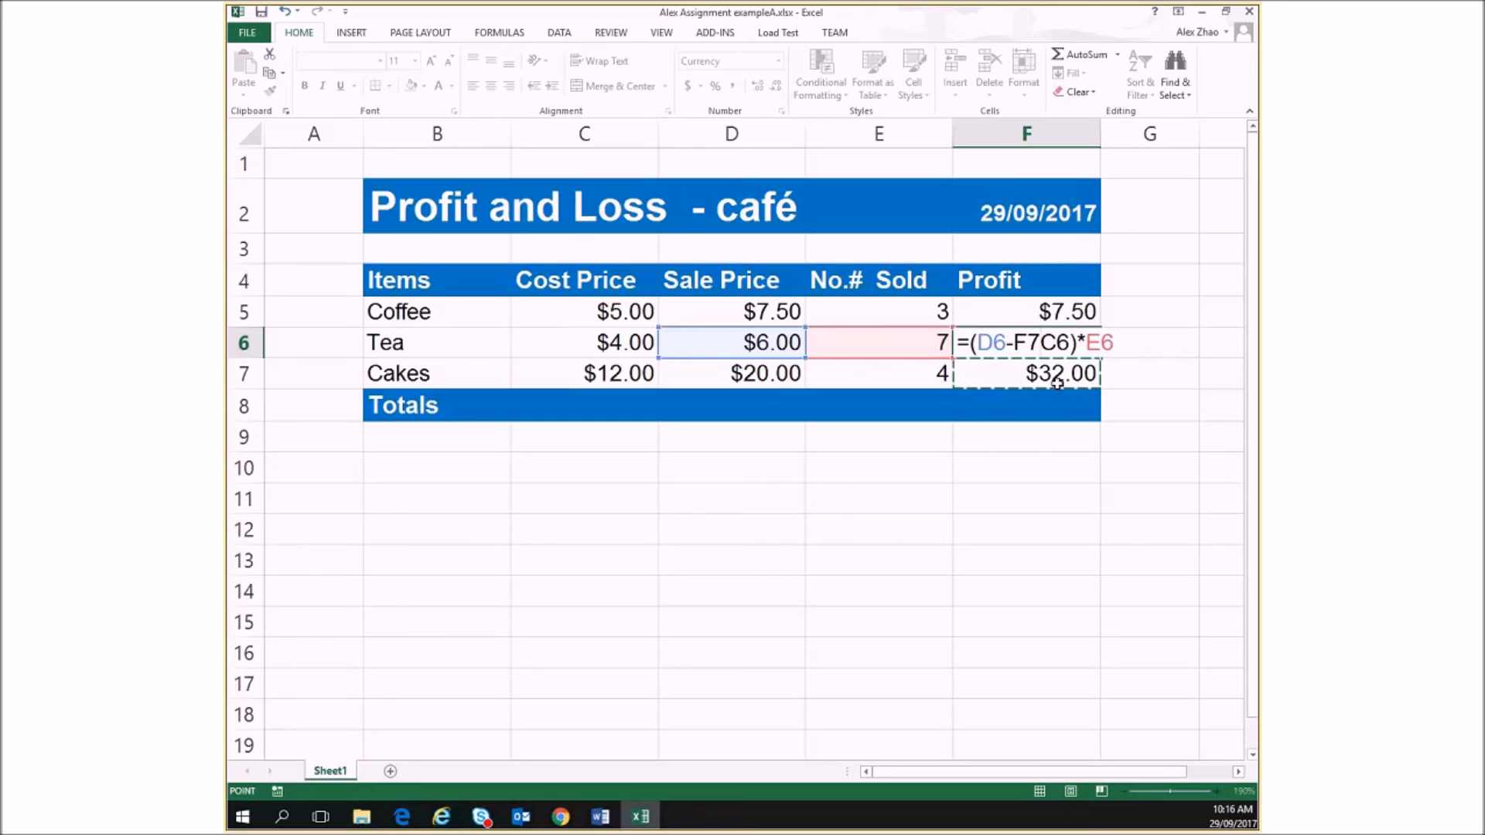
key("BackSpace")
key("BackSpace")
key("Return")
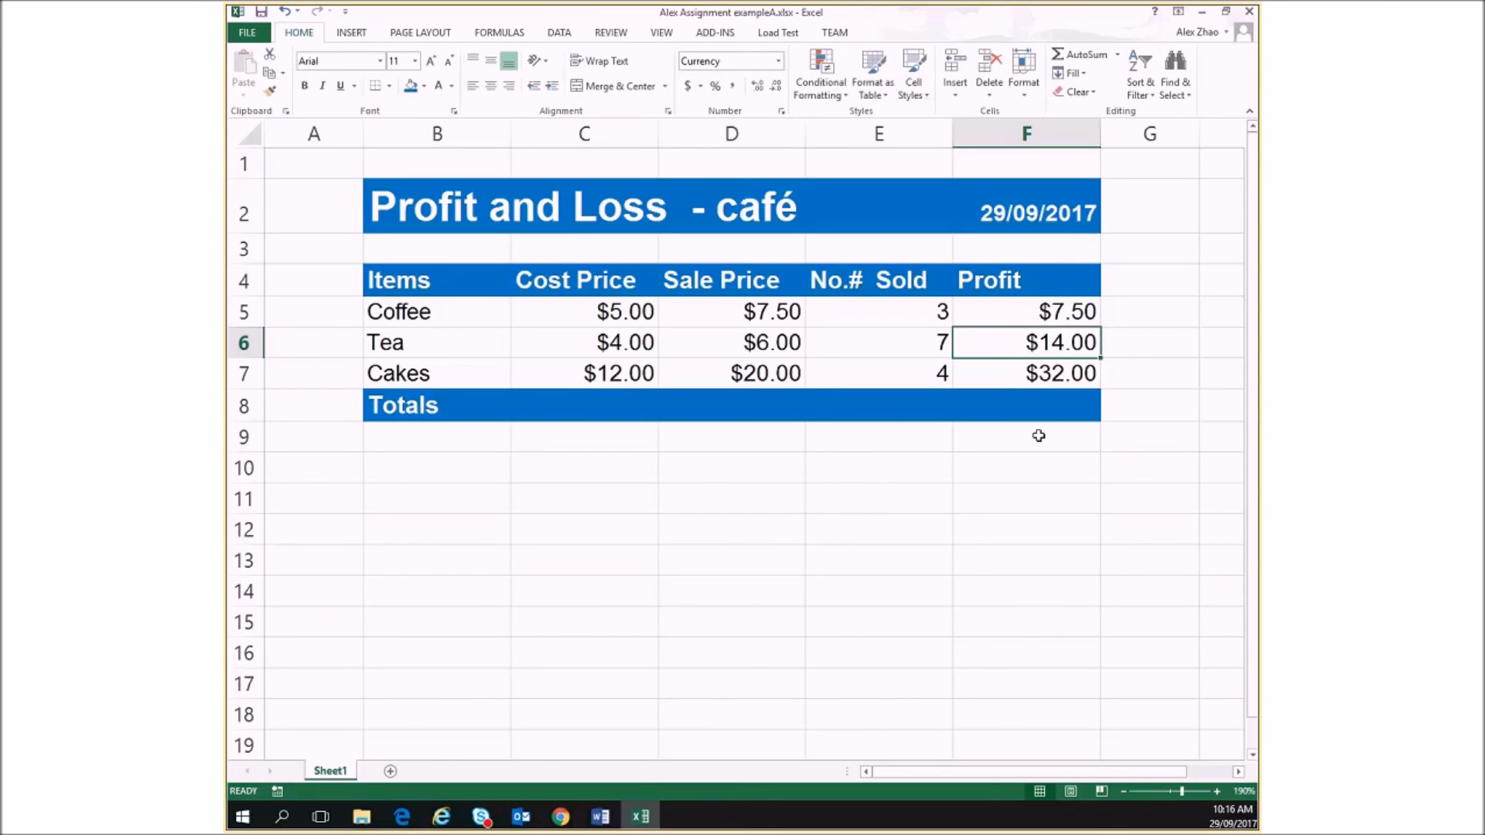
Total the Profit column in the Totals row by entering =sum(F5:F7) in F8
left_click(1014, 408)
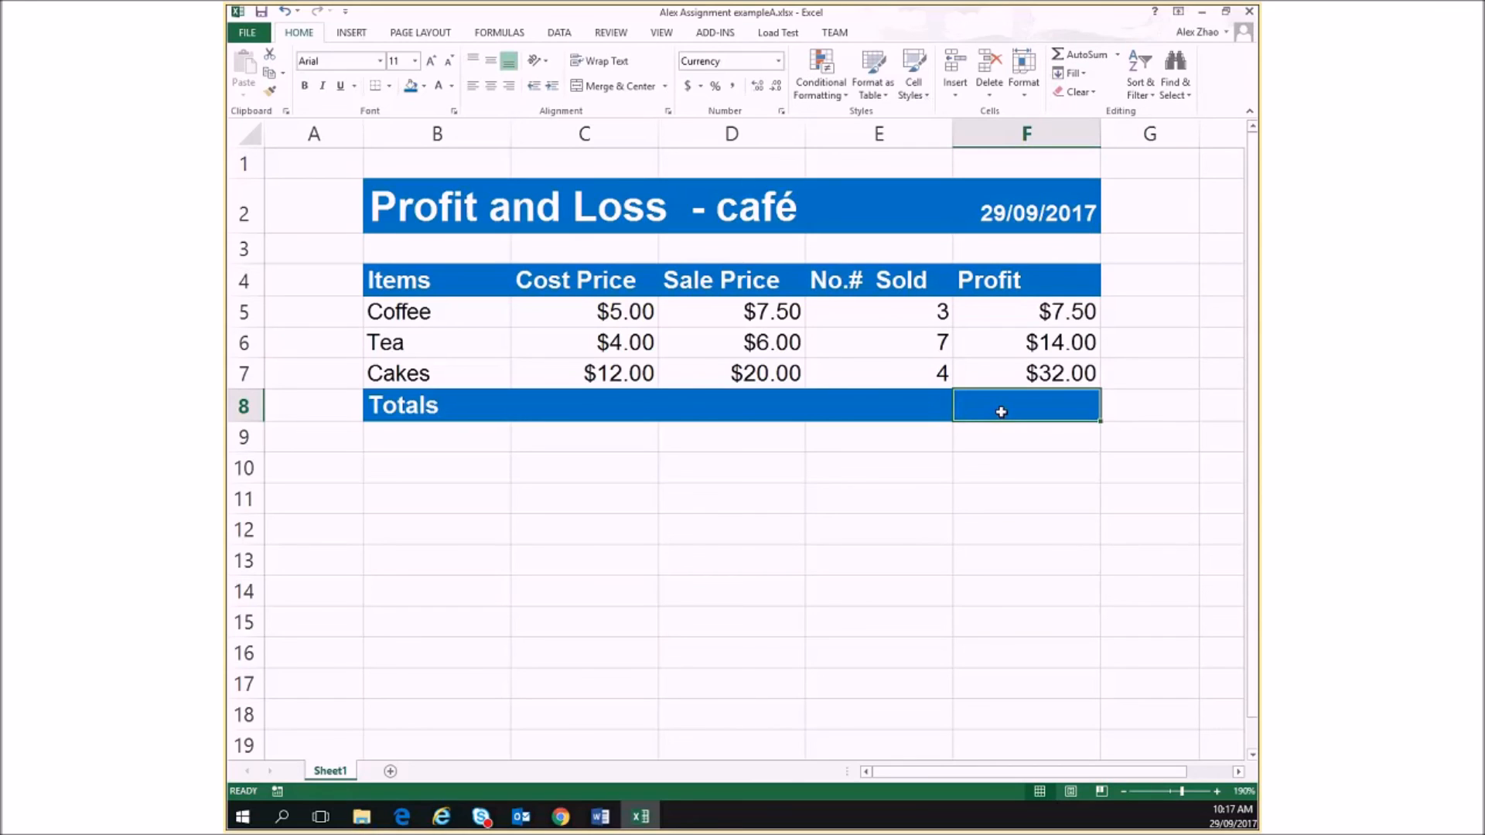
type("=sum")
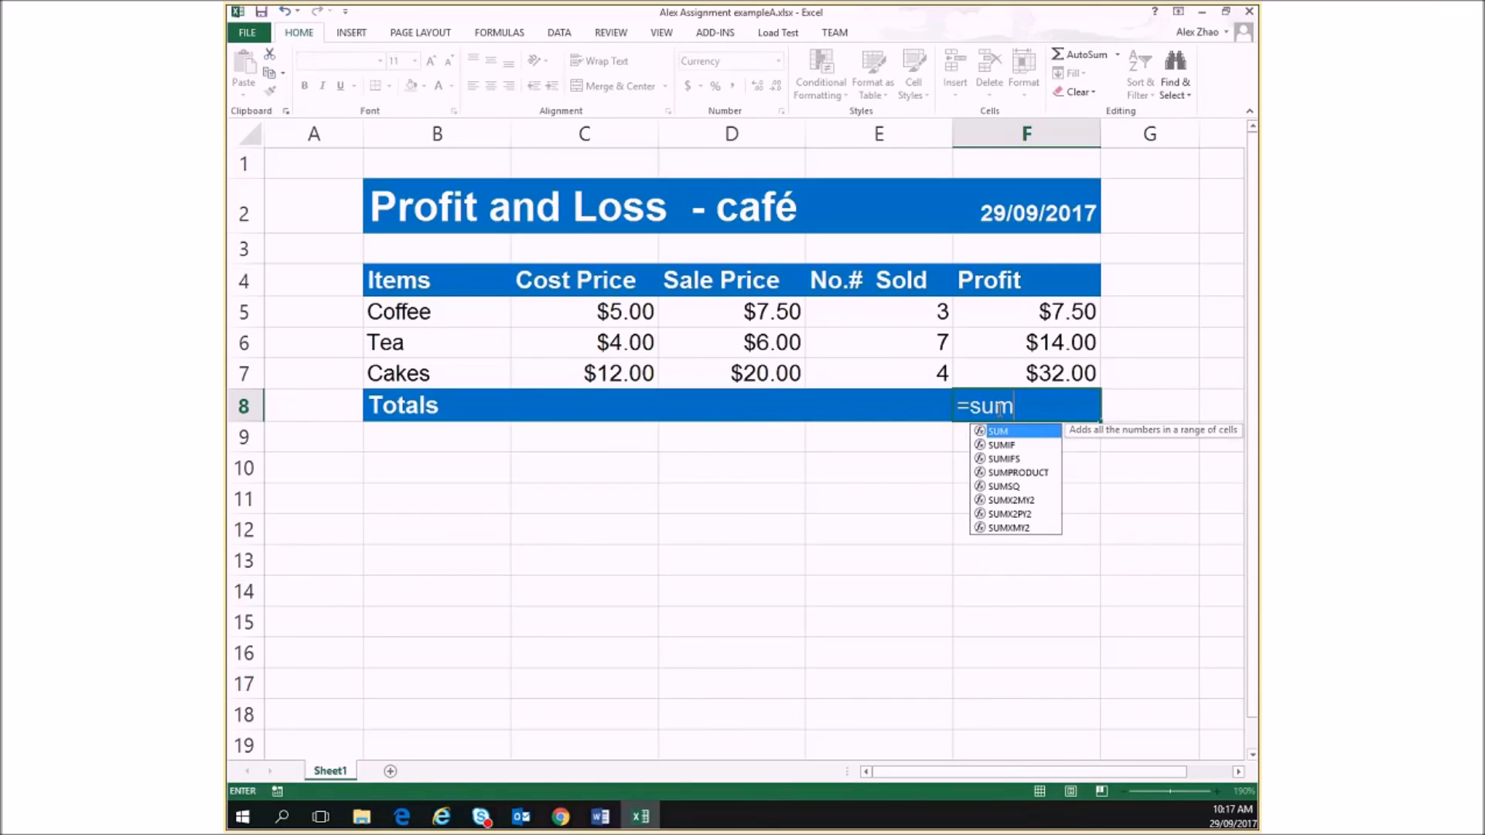
type("(")
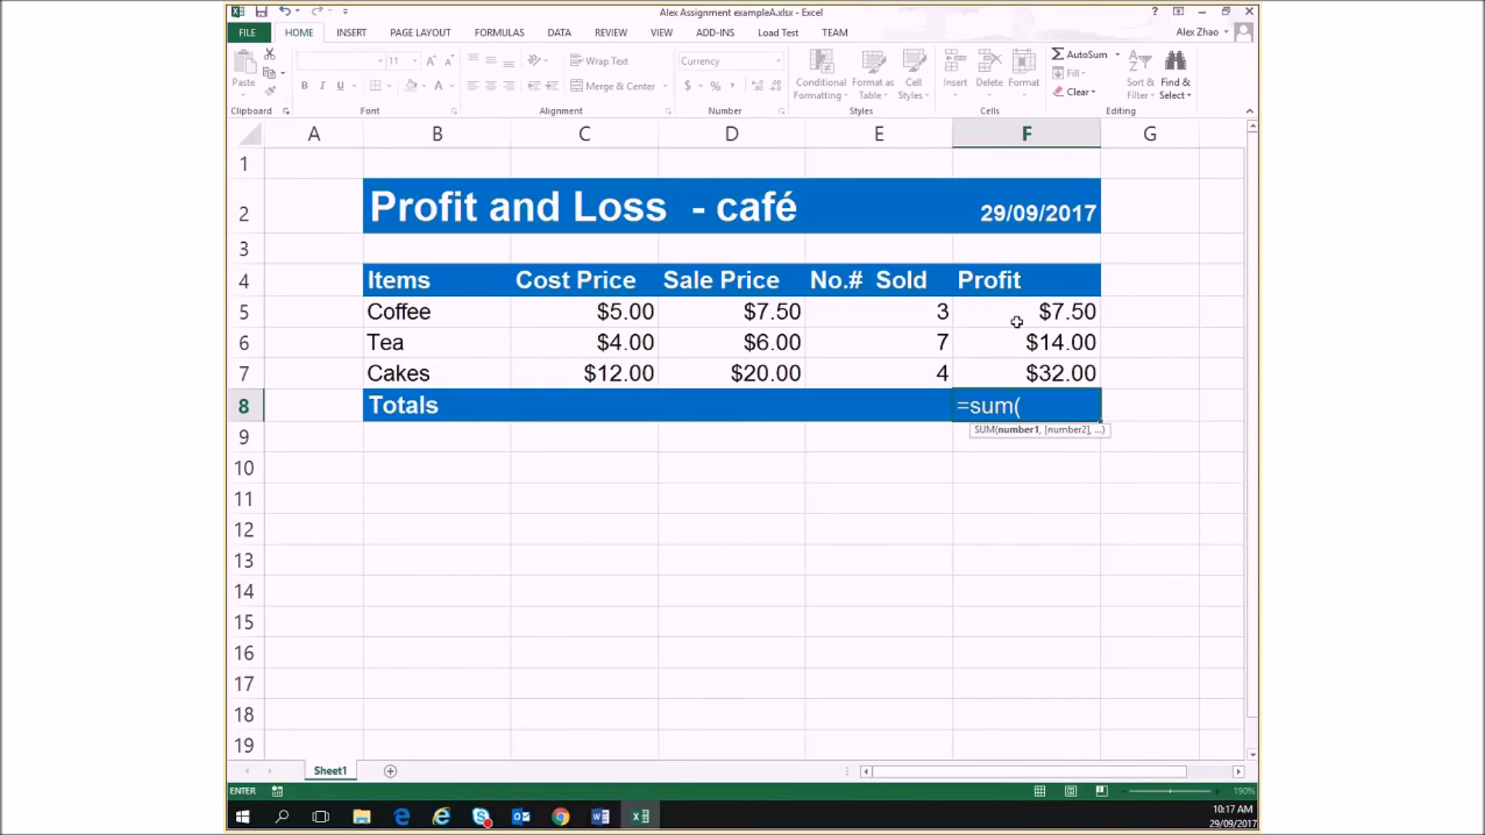
left_click_drag(1015, 306, 1030, 376)
type(")")
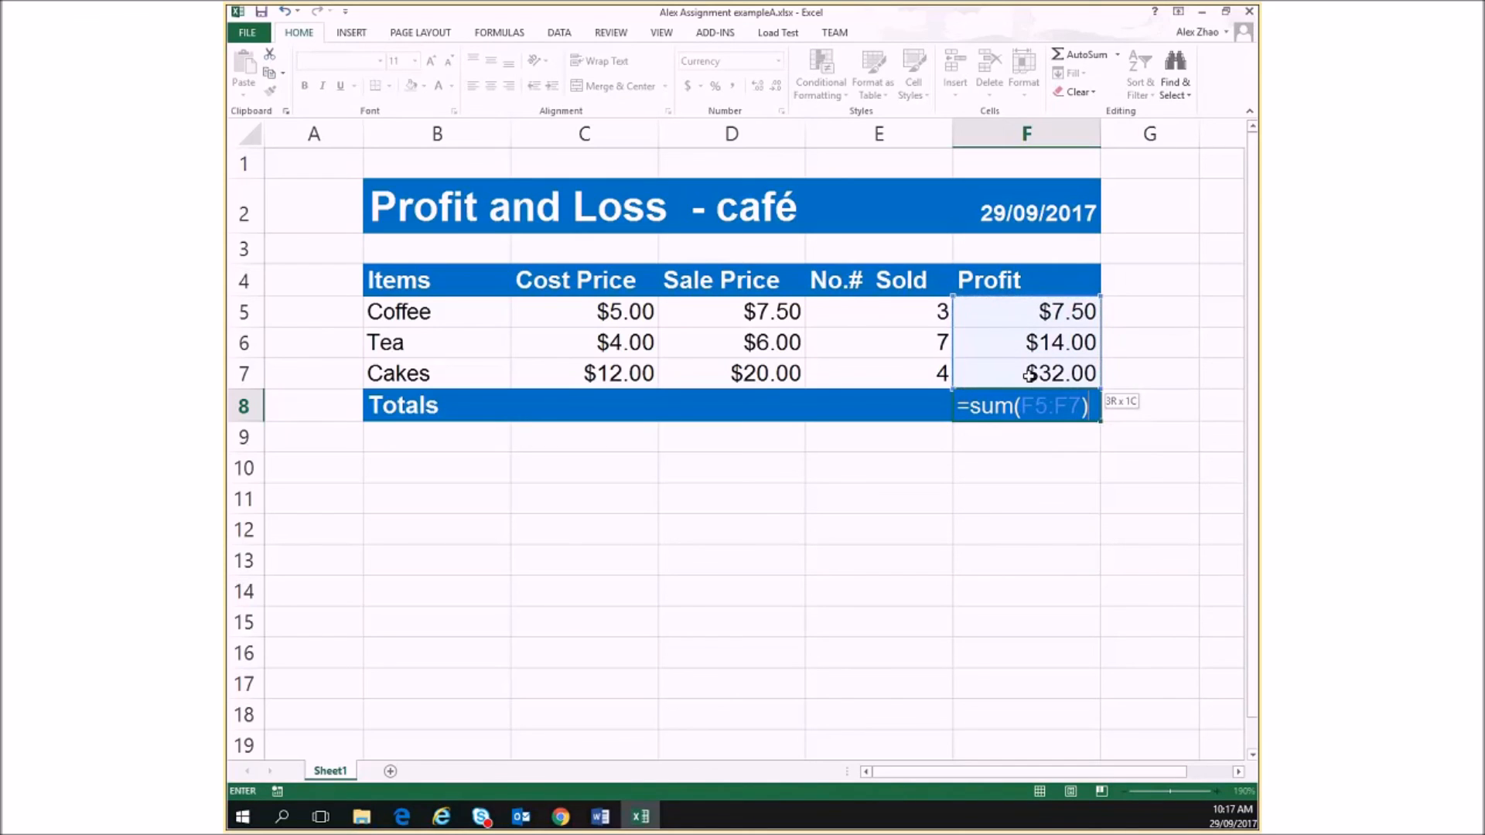
key("Return")
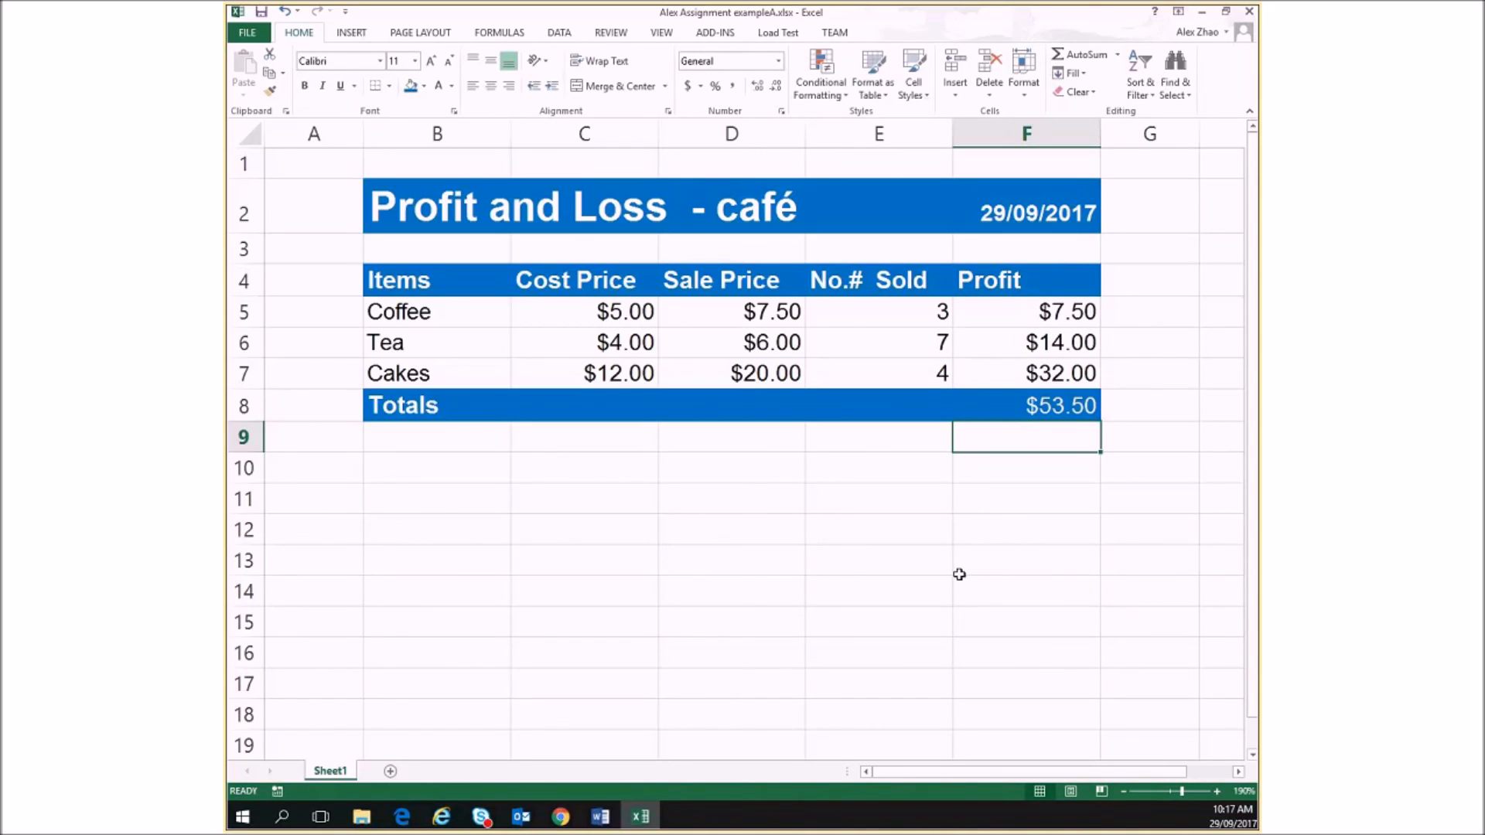
Clear the total in F8 and recreate it with AutoSum over F5:F7
left_click(1049, 409)
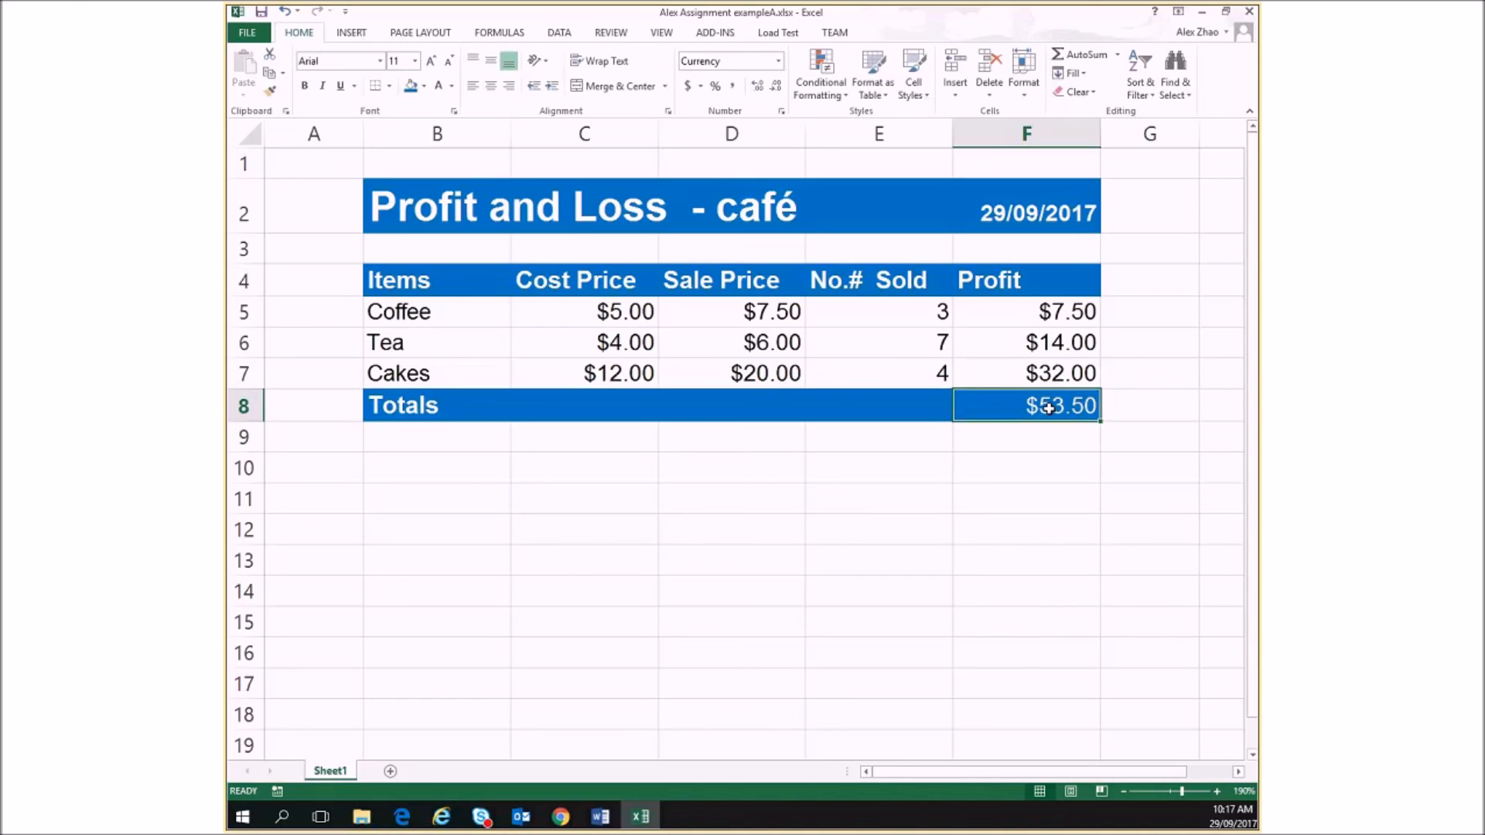
key("Delete")
left_click(991, 427)
left_click(997, 407)
left_click(1103, 60)
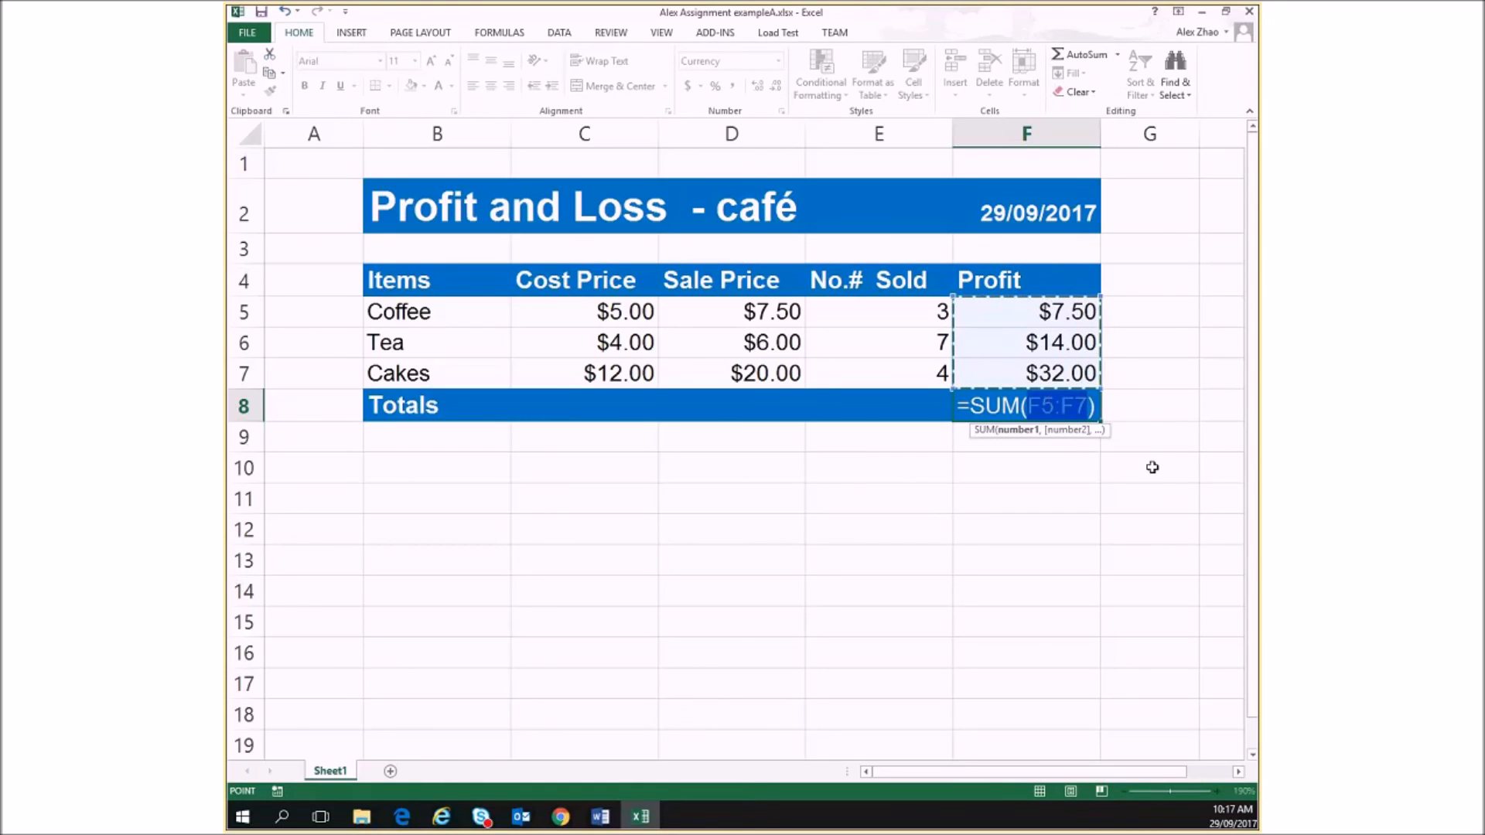
key("Return")
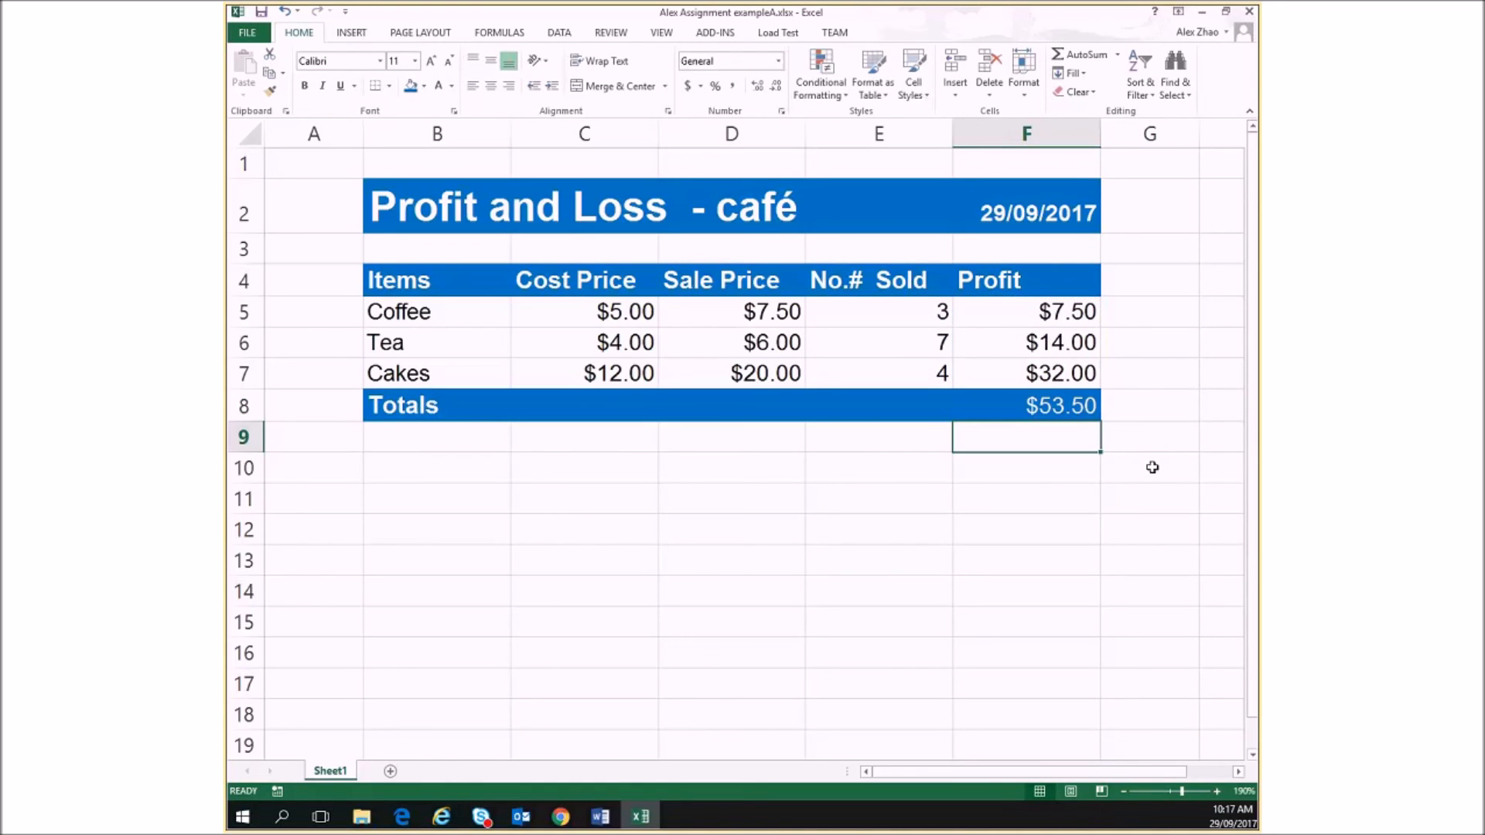